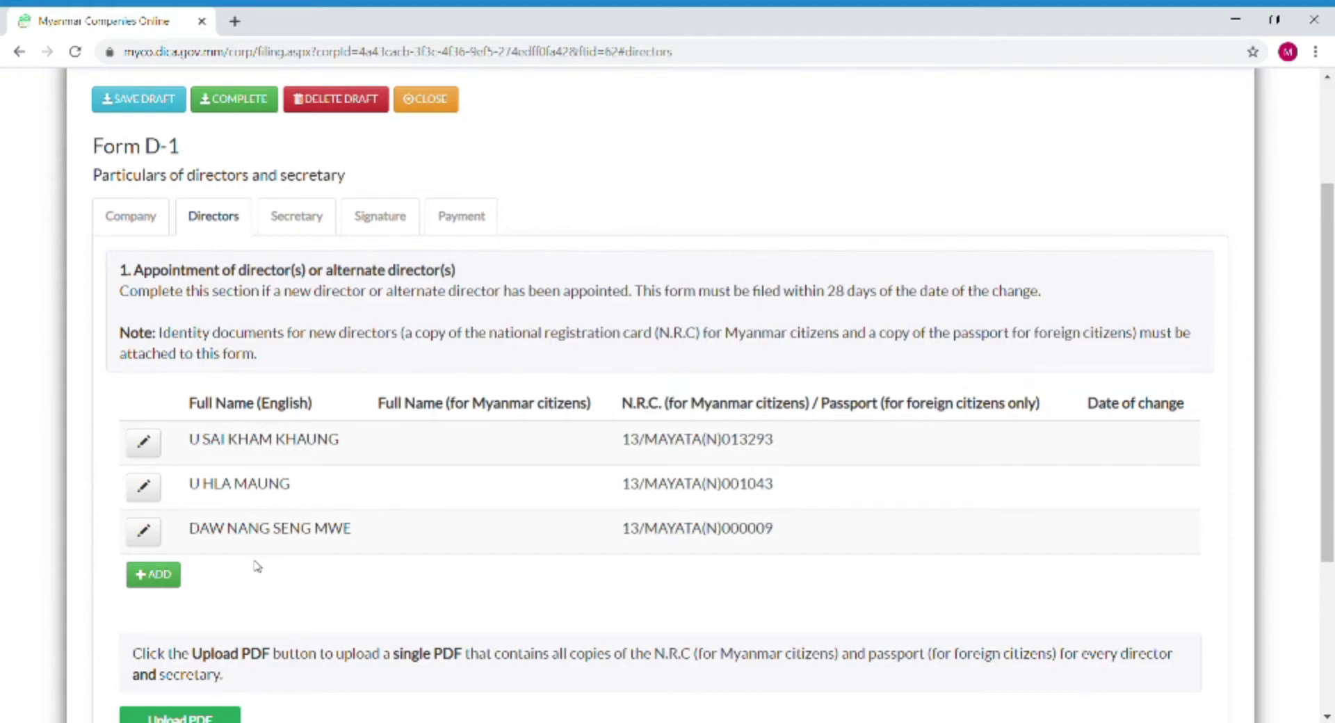
pyautogui.click(150, 582)
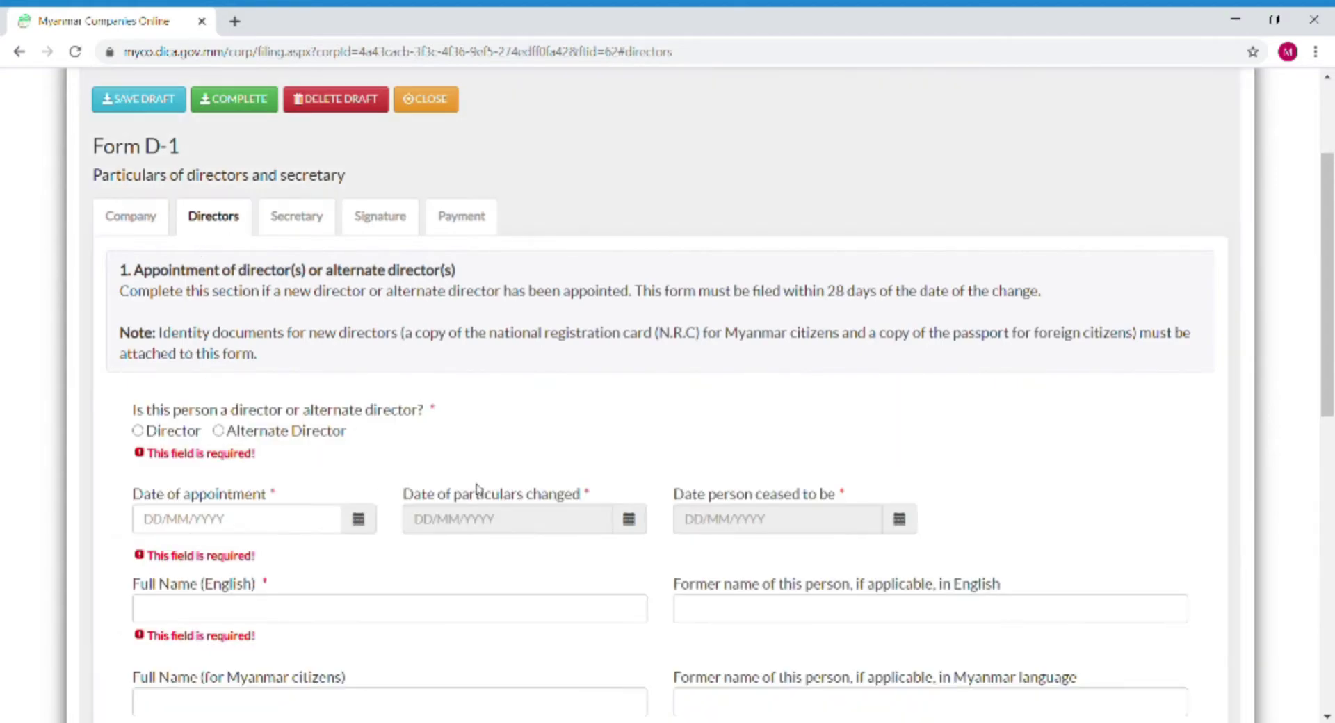
pyautogui.scroll(-2, 174, 258)
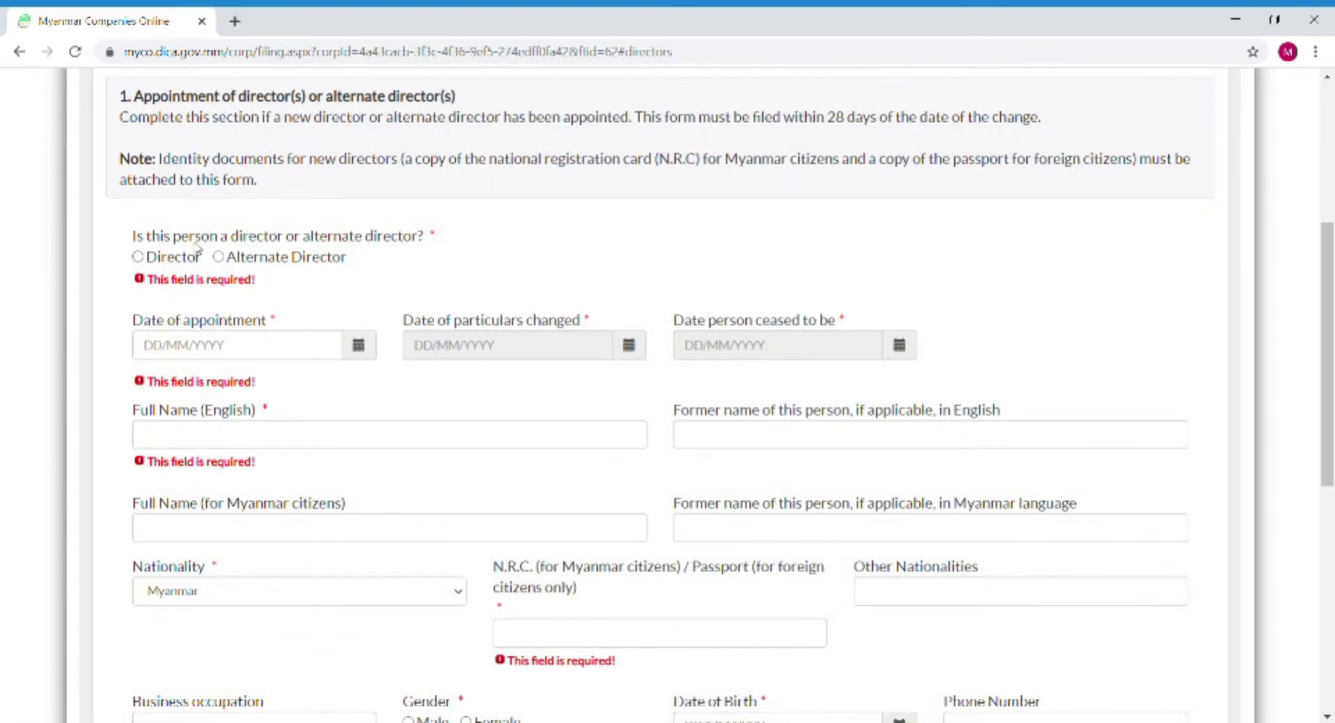
pyautogui.click(157, 261)
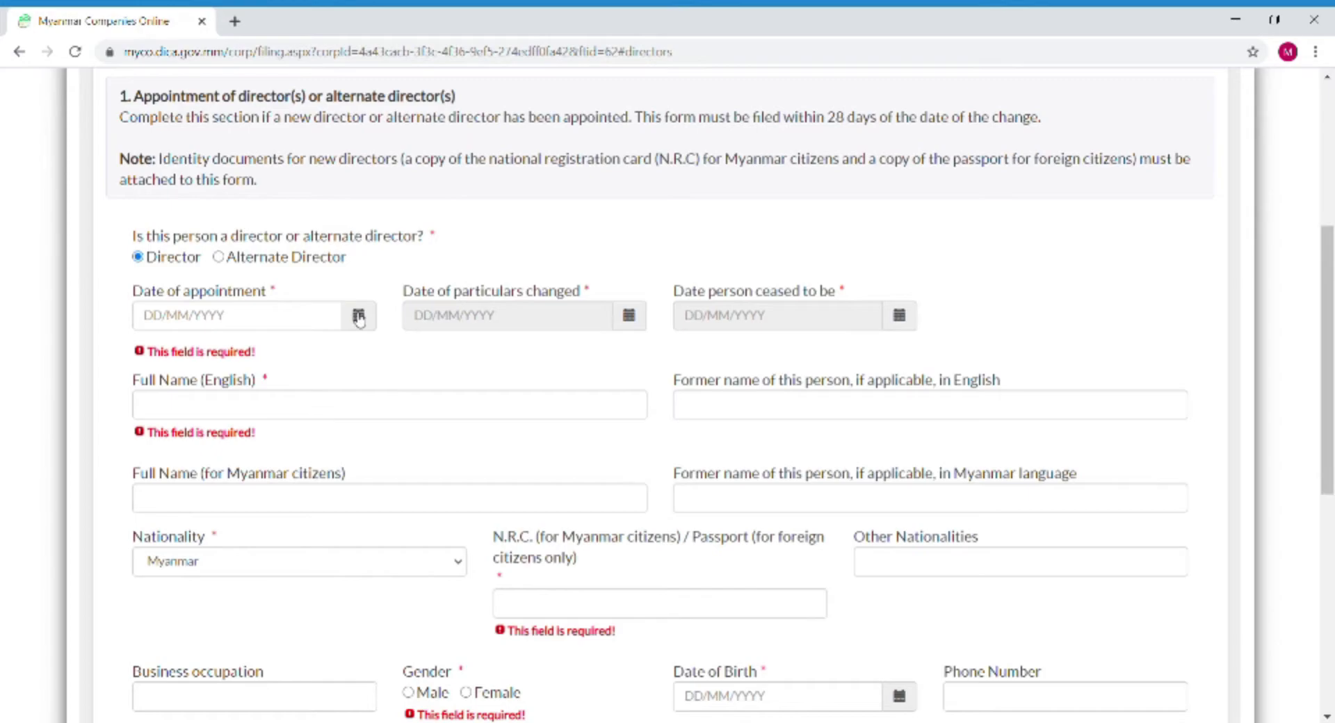
pyautogui.click(359, 317)
pyautogui.click(195, 479)
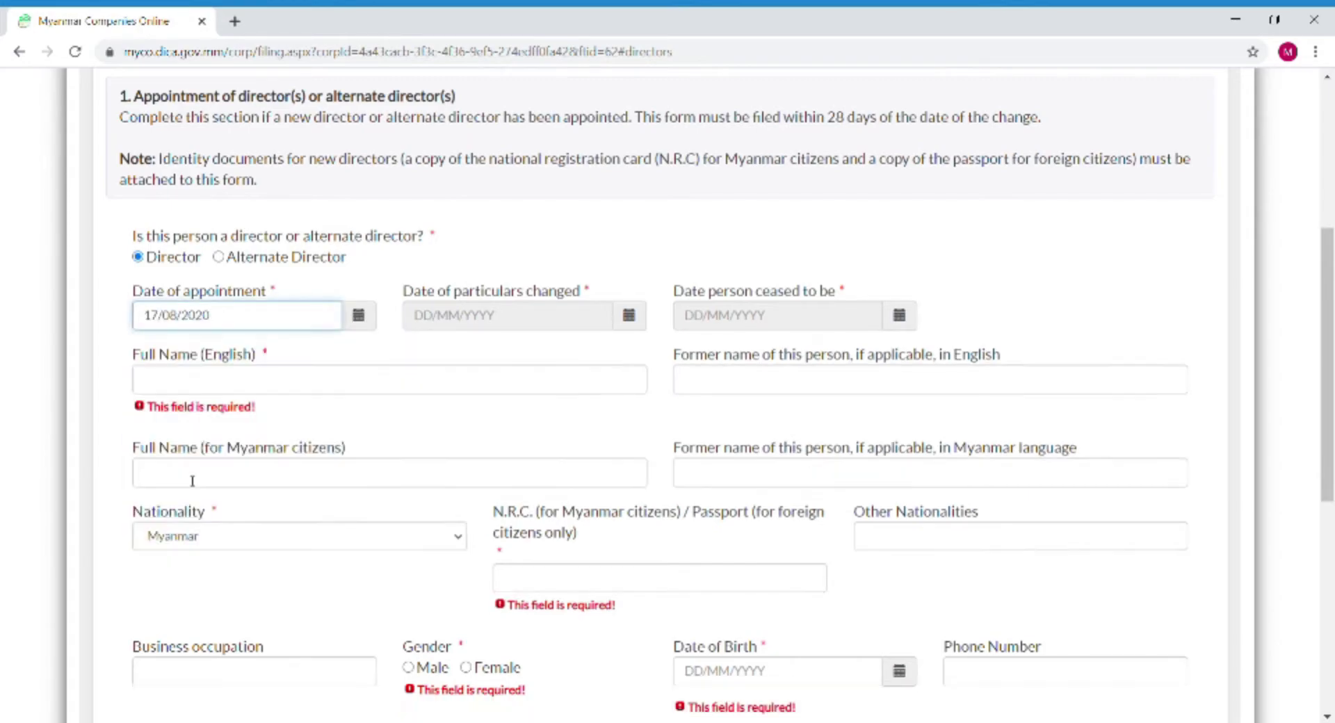
pyautogui.scroll(-1, 426, 417)
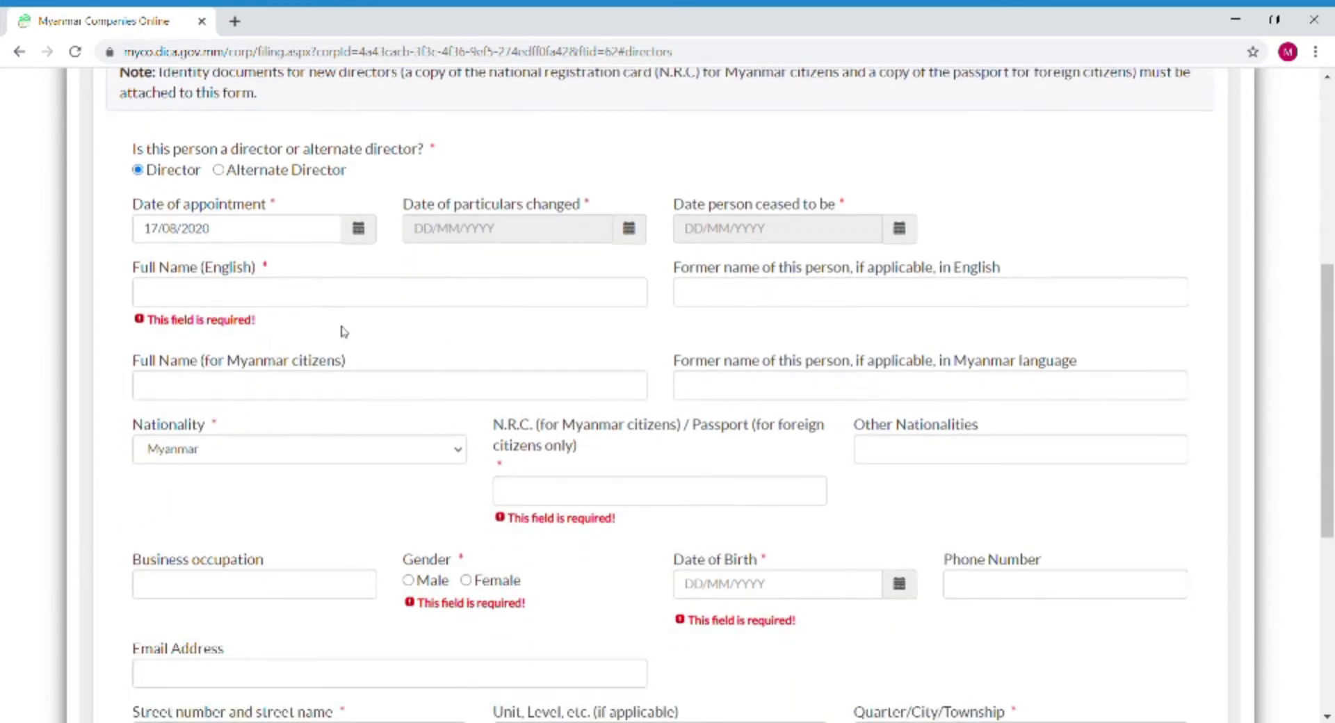
pyautogui.doubleClick(266, 268)
pyautogui.scroll(-2, 820, 469)
pyautogui.scroll(-1, 820, 471)
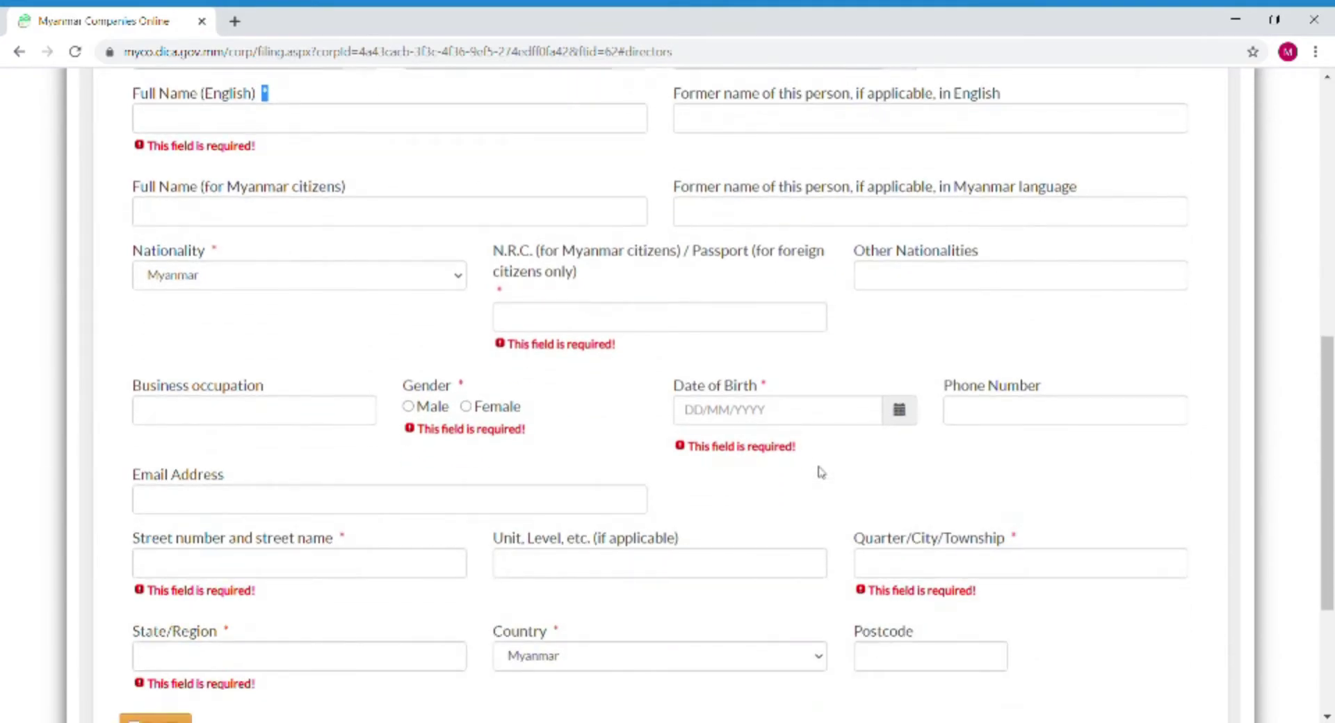
pyautogui.scroll(-3, 729, 479)
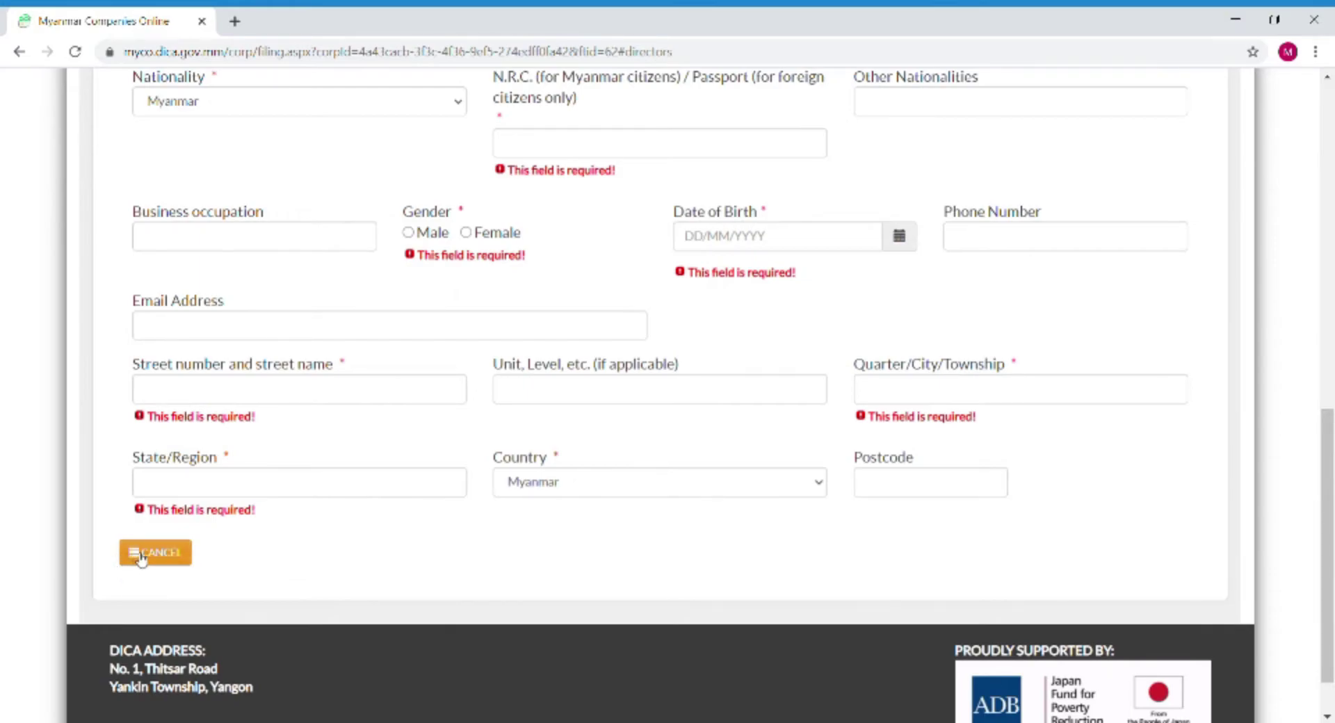
pyautogui.click(141, 557)
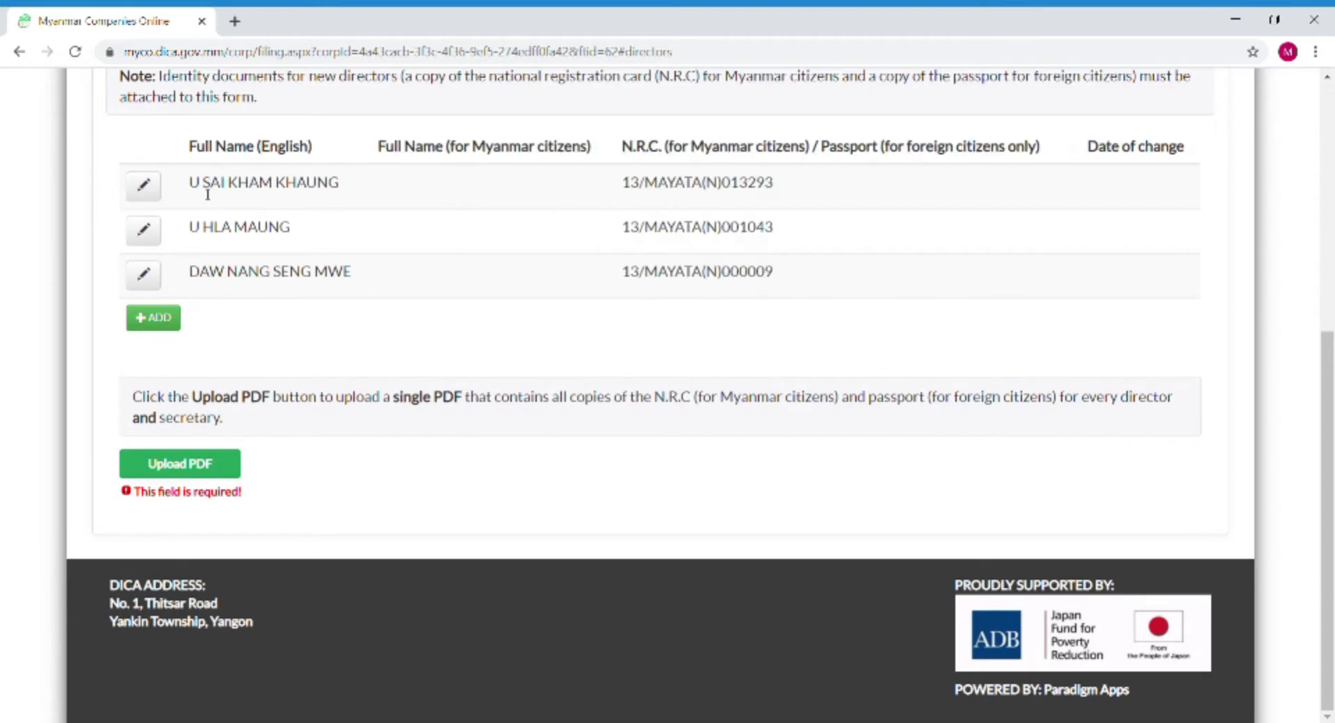
# - Record the first listed director as ceasing to be a director on 17/08/2020 and save the entry
pyautogui.click(146, 186)
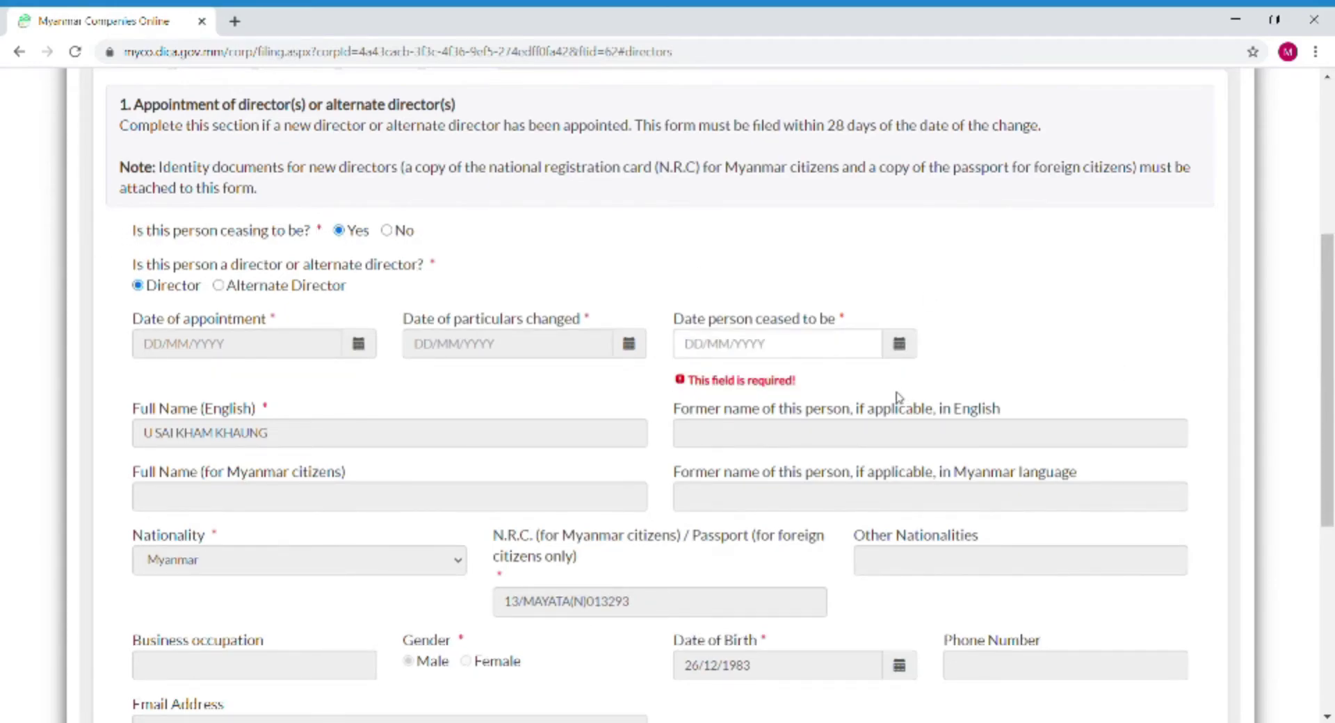
pyautogui.click(899, 343)
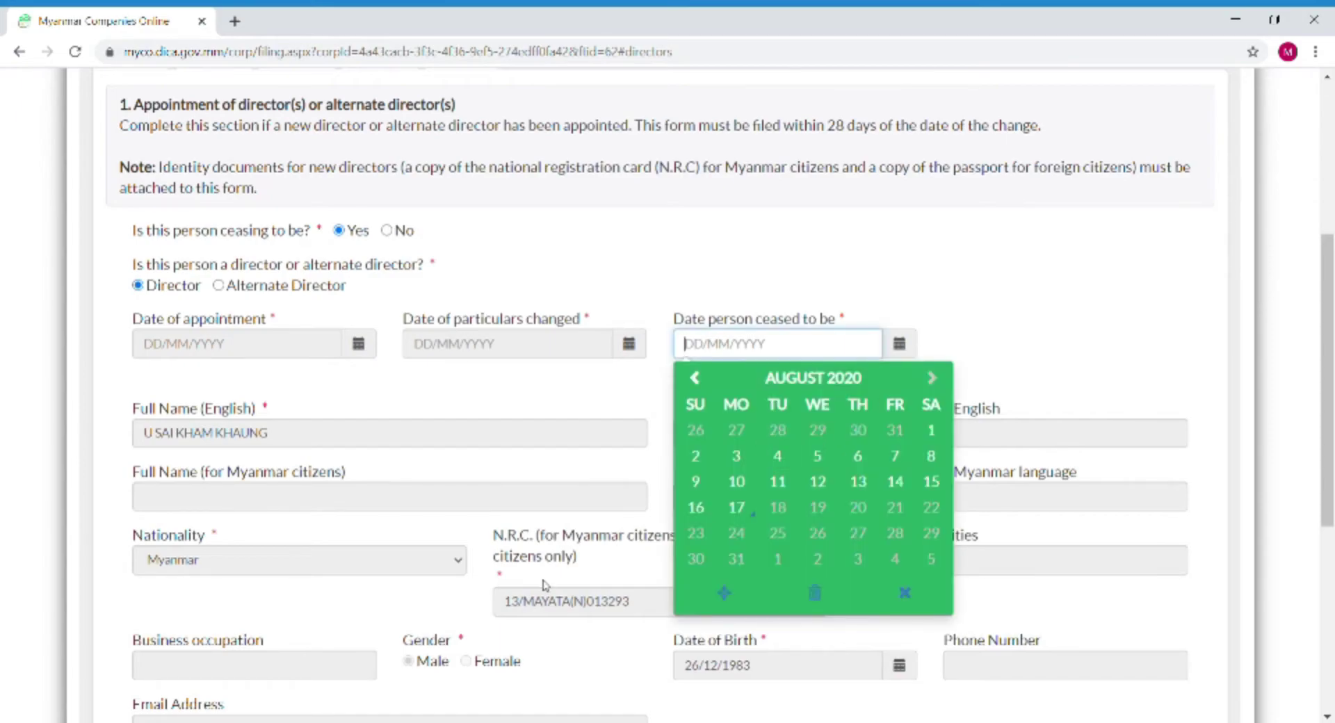
pyautogui.click(728, 516)
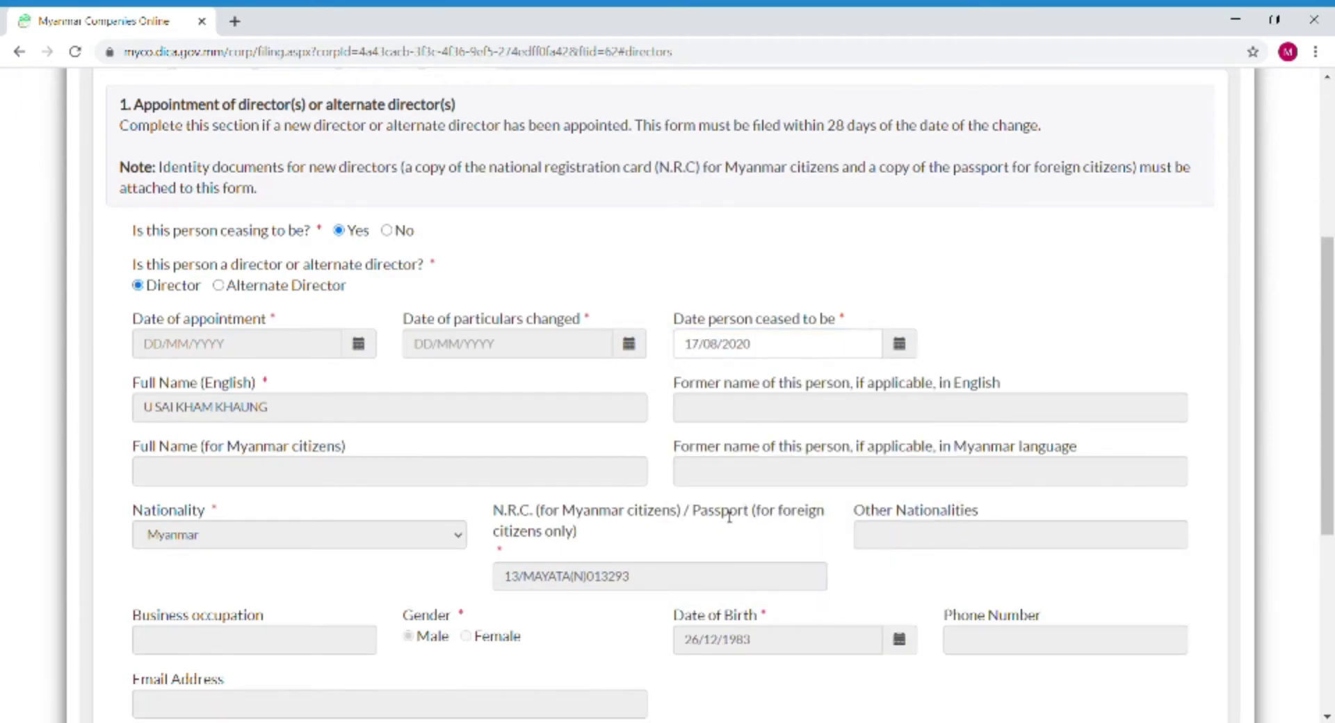
pyautogui.scroll(-5, 729, 516)
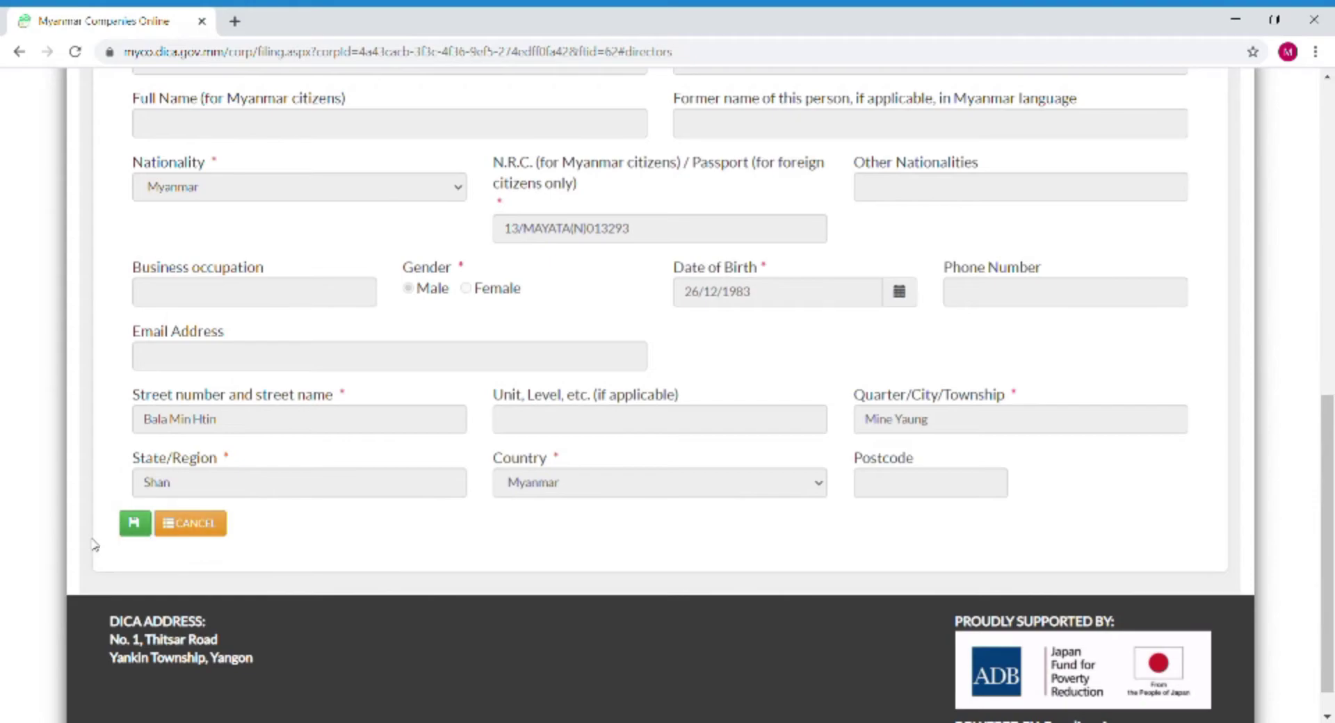
pyautogui.click(135, 526)
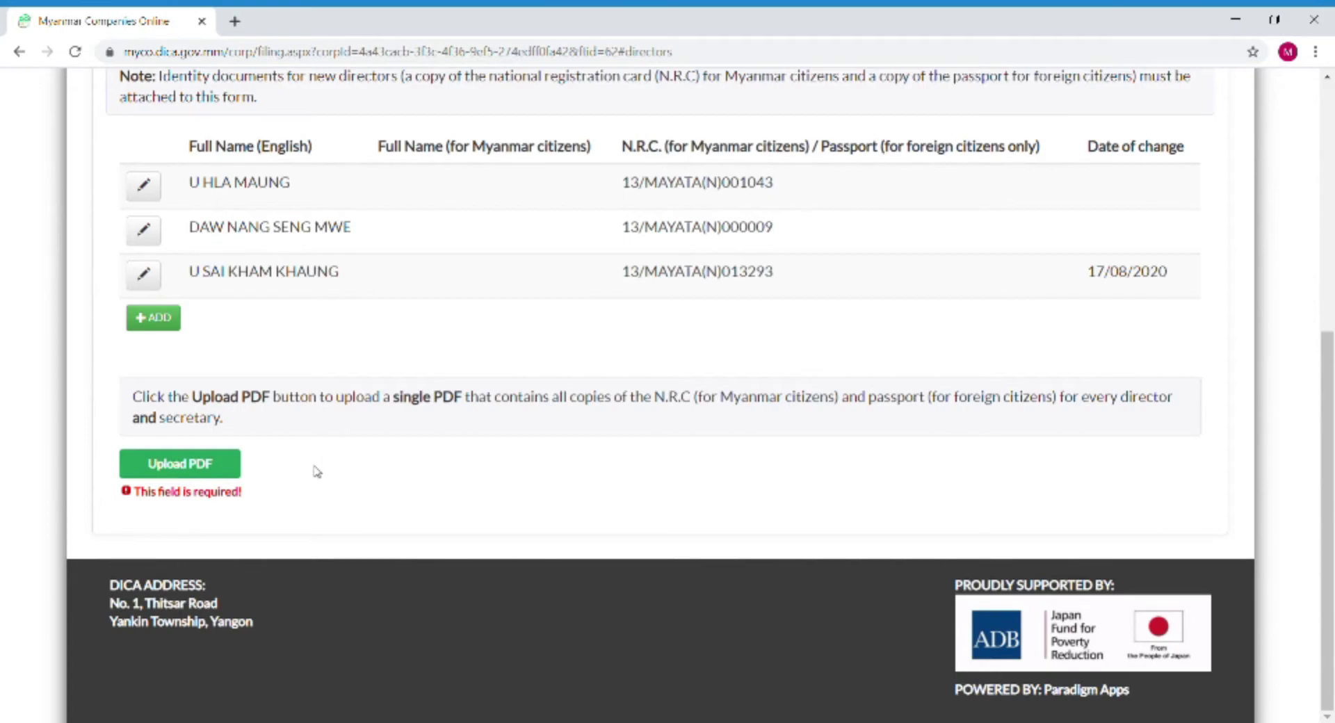
# - Save the Form D-1 draft and open its secretary section
pyautogui.scroll(3, 317, 472)
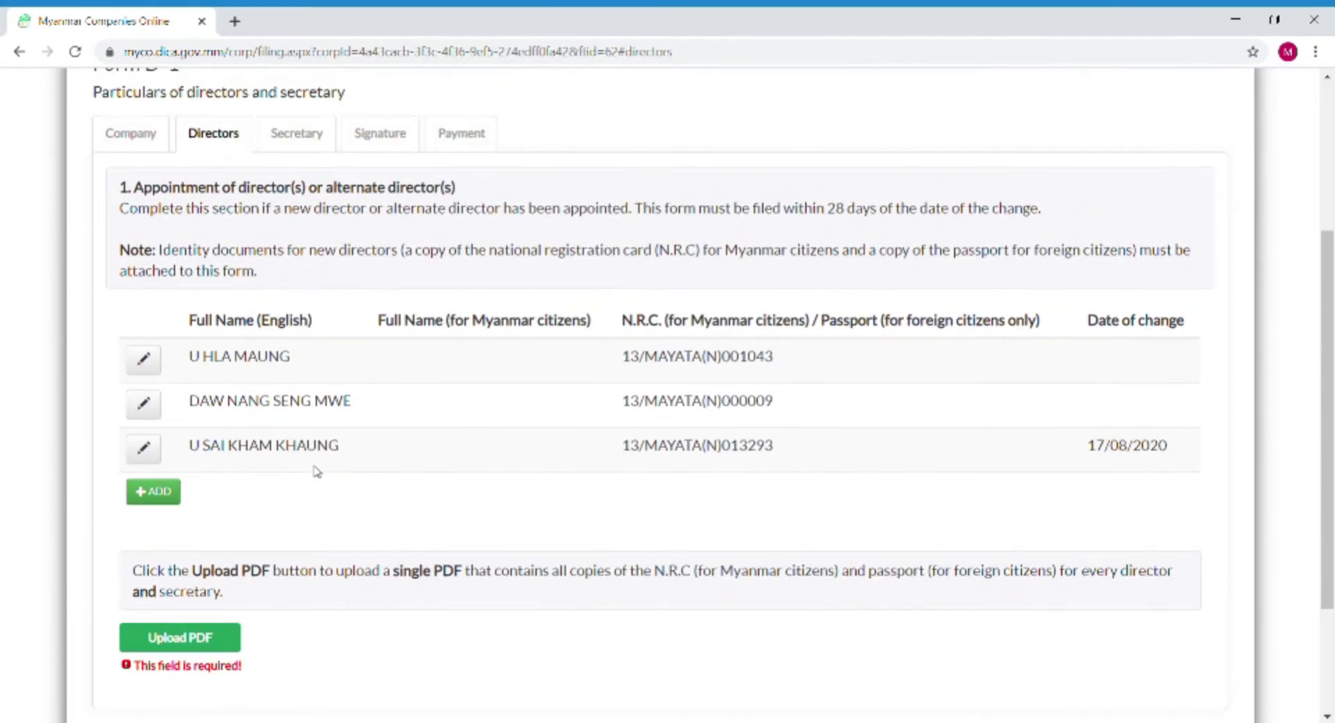
pyautogui.scroll(2, 317, 472)
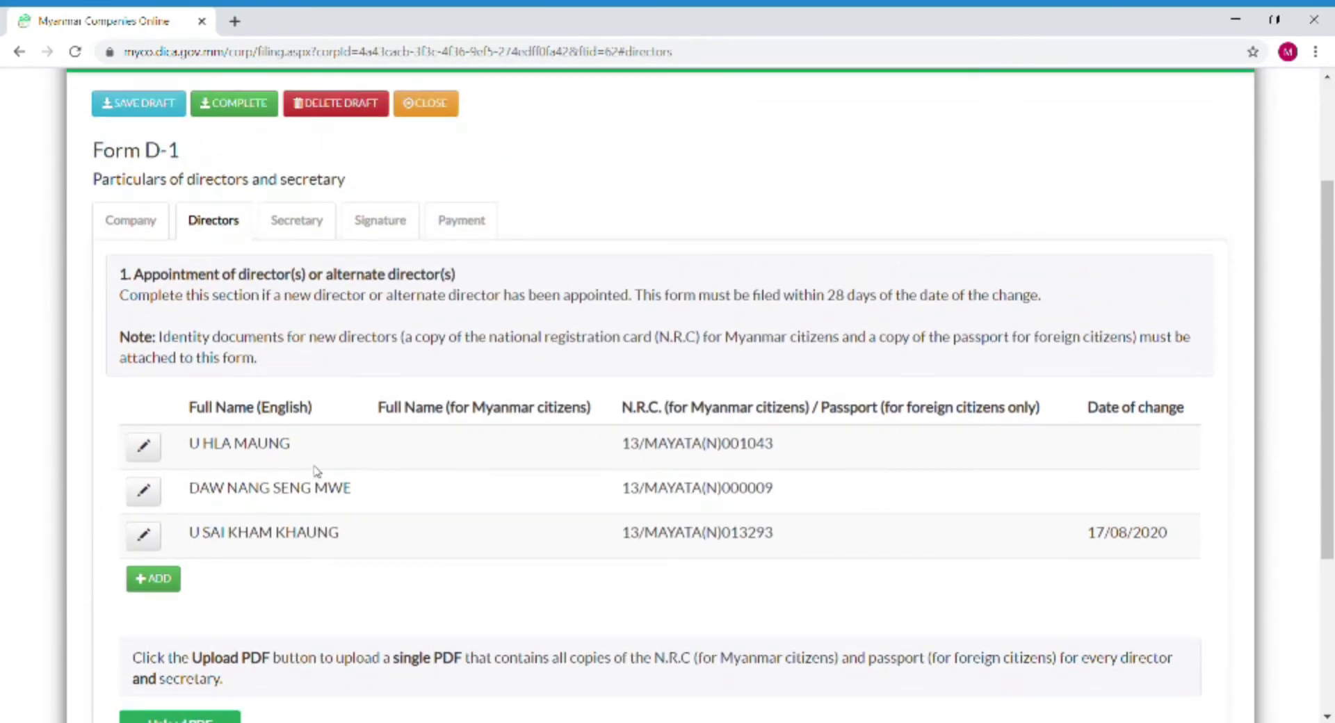
pyautogui.click(136, 117)
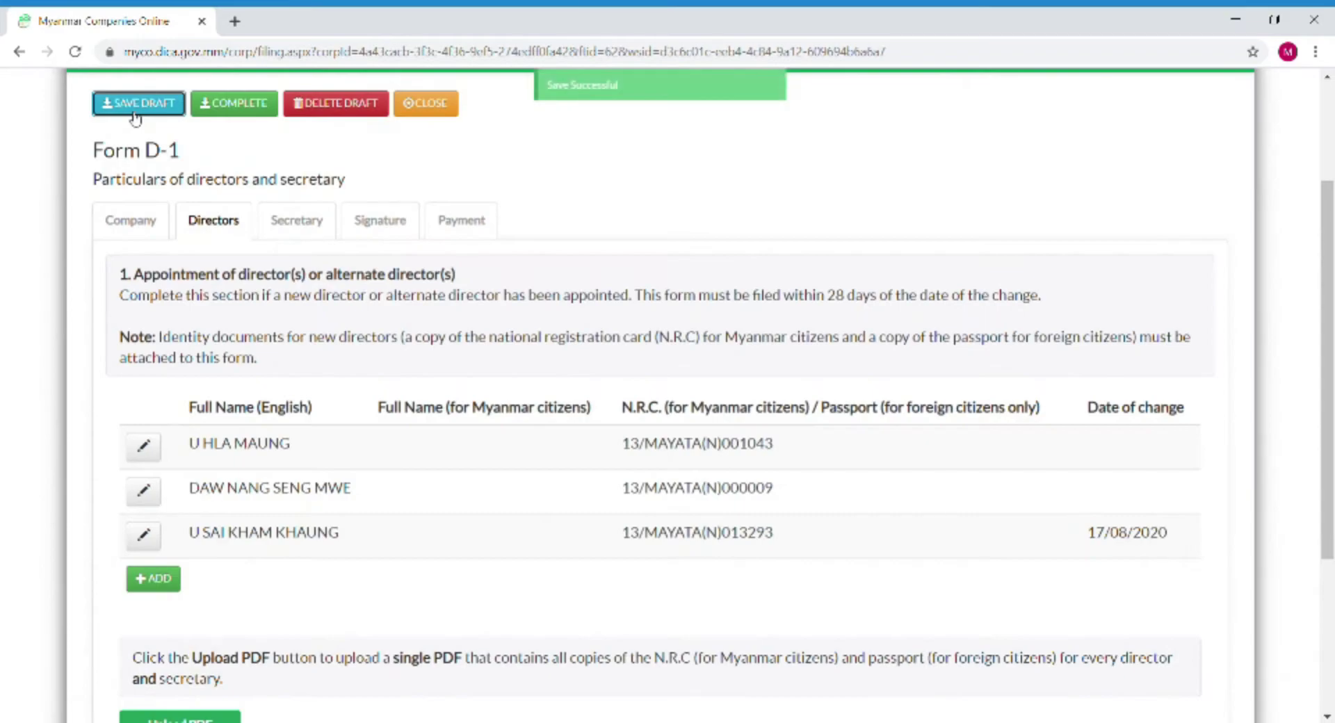
pyautogui.click(307, 233)
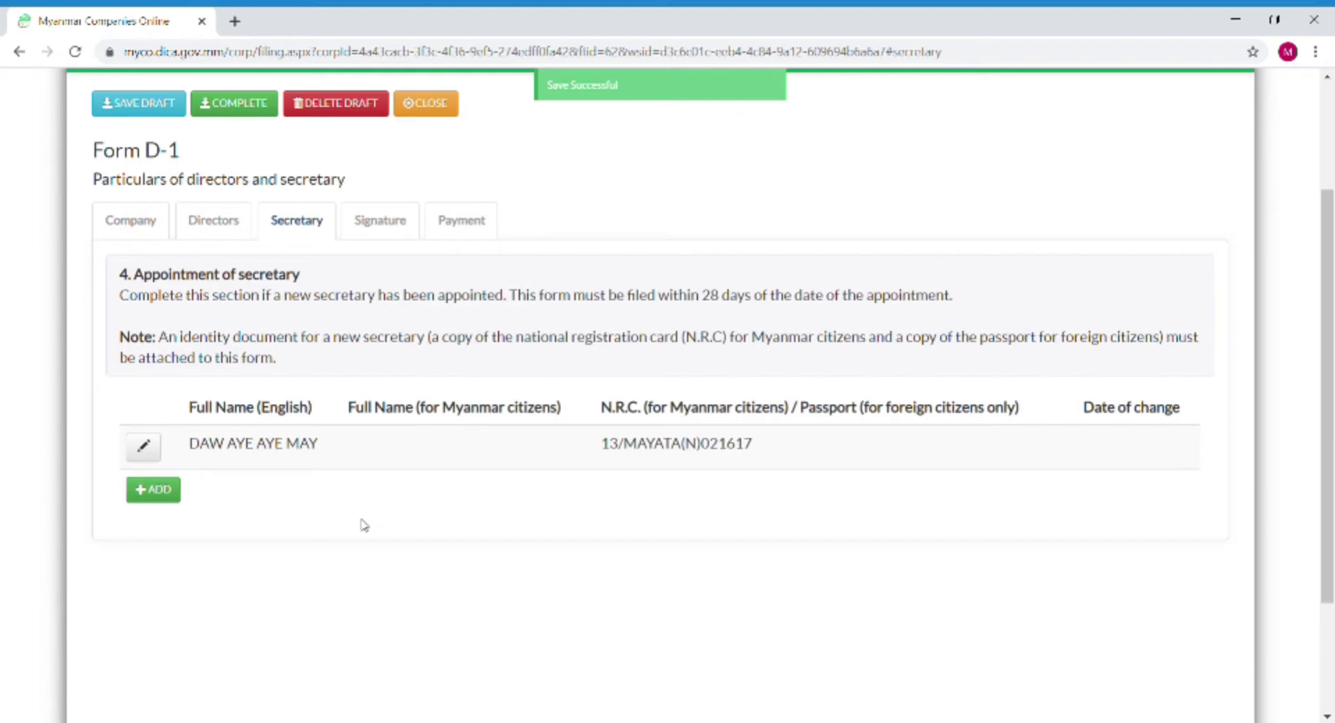
pyautogui.click(163, 501)
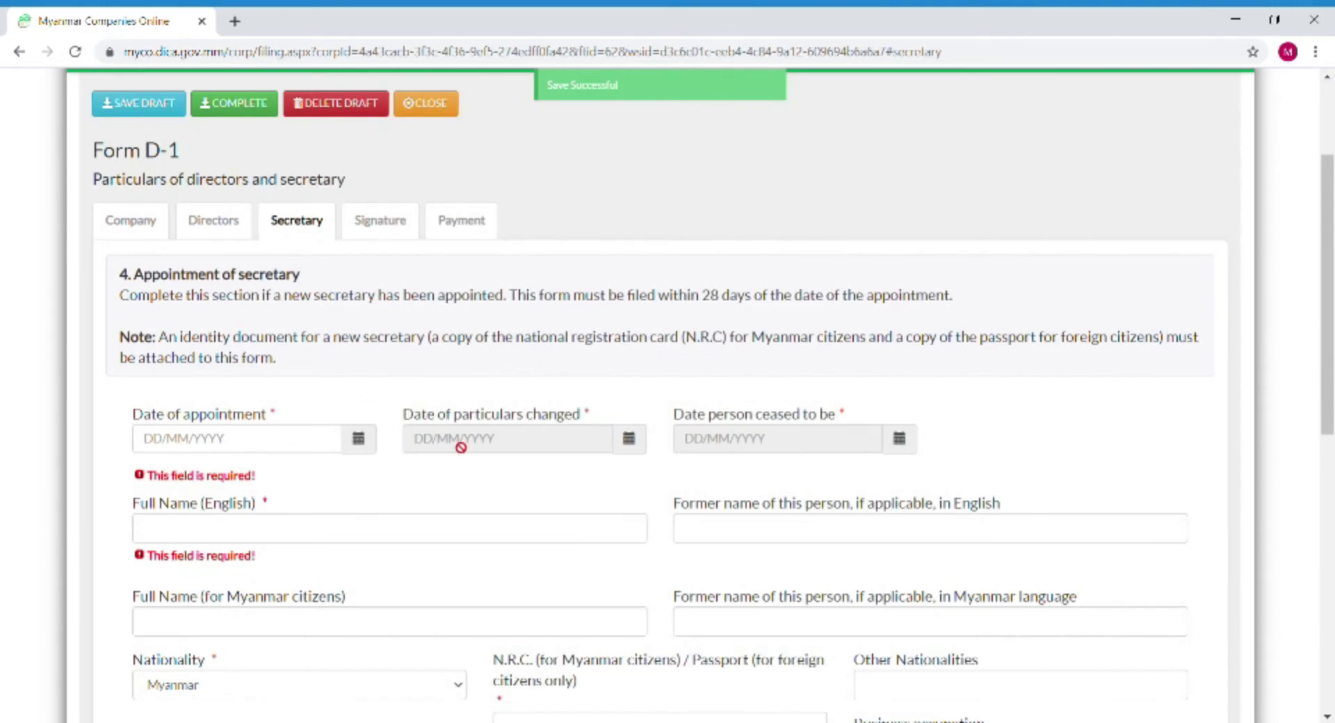
pyautogui.scroll(-4, 462, 486)
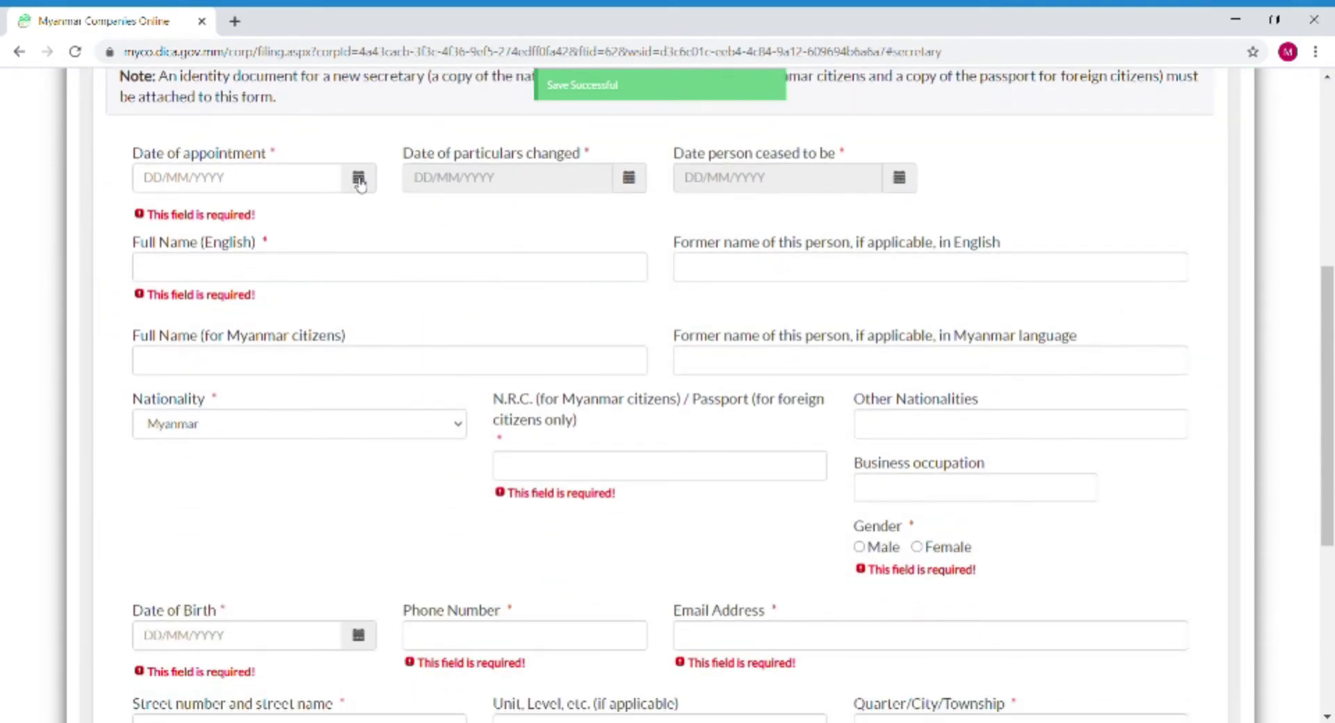
pyautogui.click(358, 177)
pyautogui.click(208, 344)
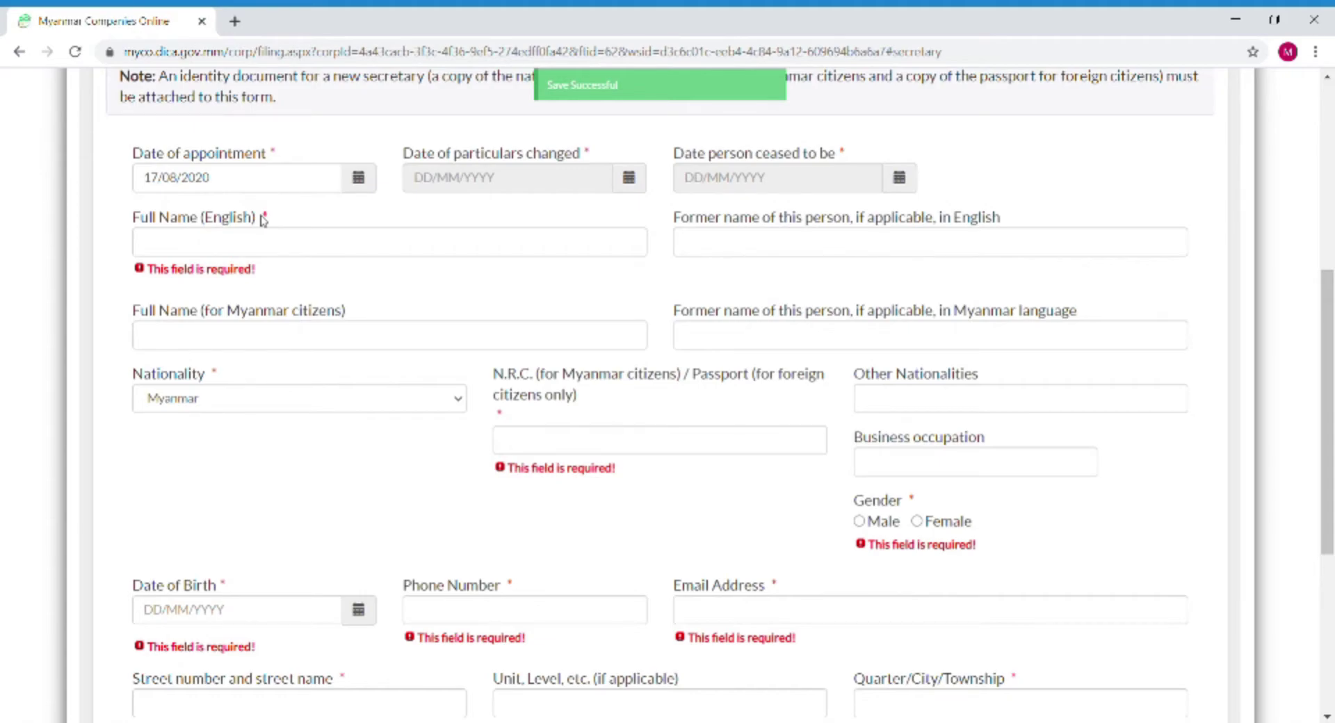
pyautogui.moveTo(263, 220); pyautogui.dragTo(271, 221)
pyautogui.scroll(-3, 548, 422)
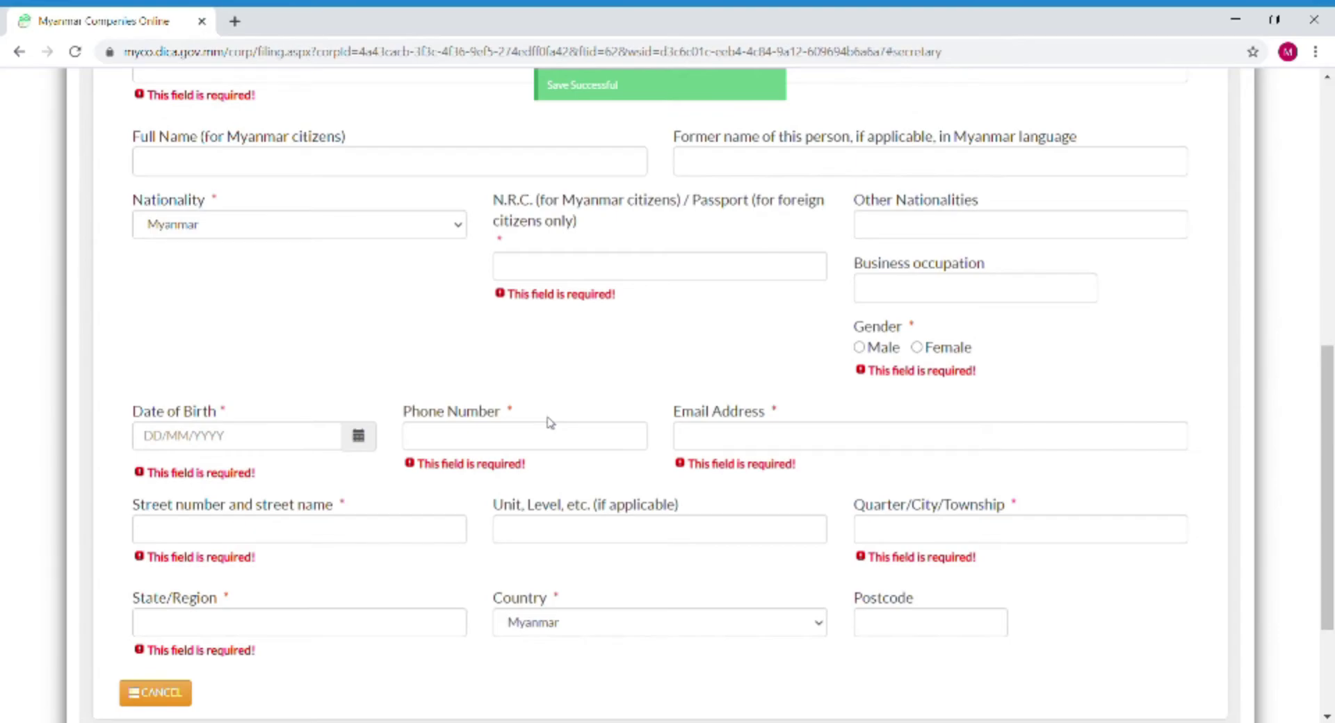
pyautogui.scroll(-2, 548, 422)
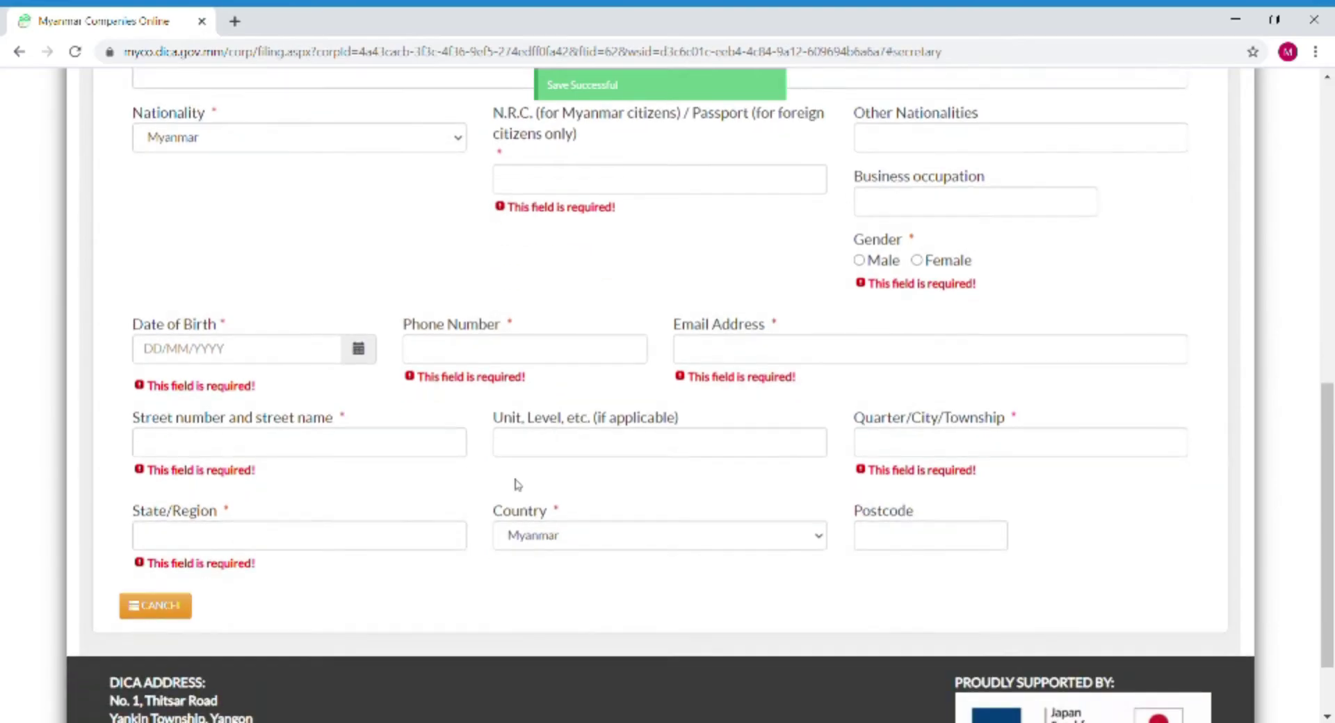
pyautogui.click(145, 617)
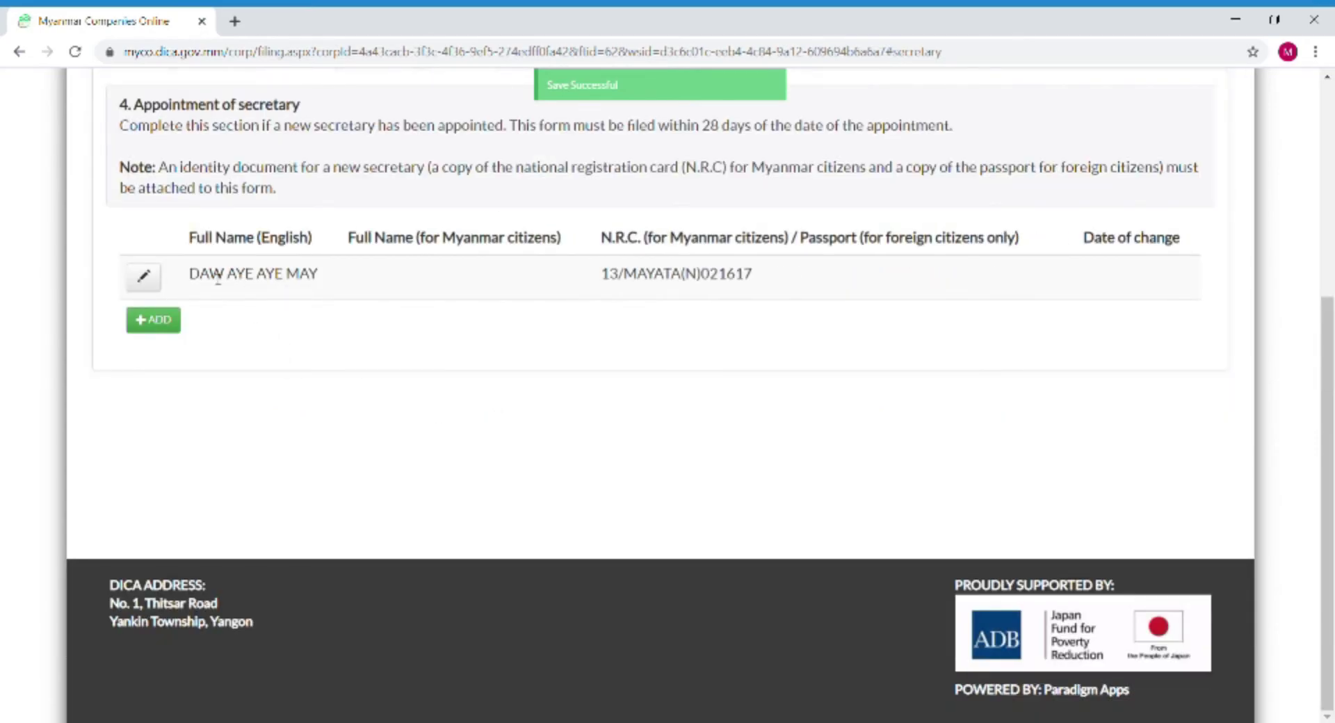
# - Record the existing secretary as ceasing to hold the position on 17/08/2020 and save the form draft
pyautogui.click(148, 287)
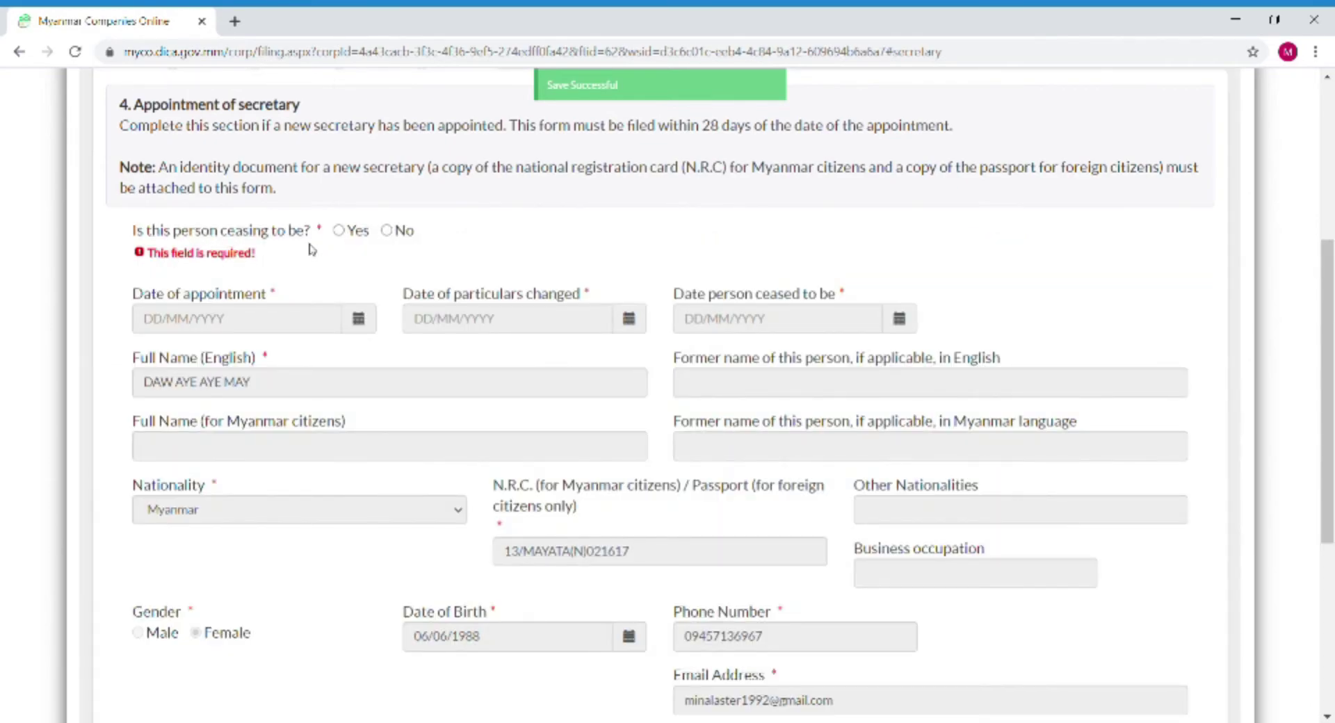
pyautogui.click(339, 231)
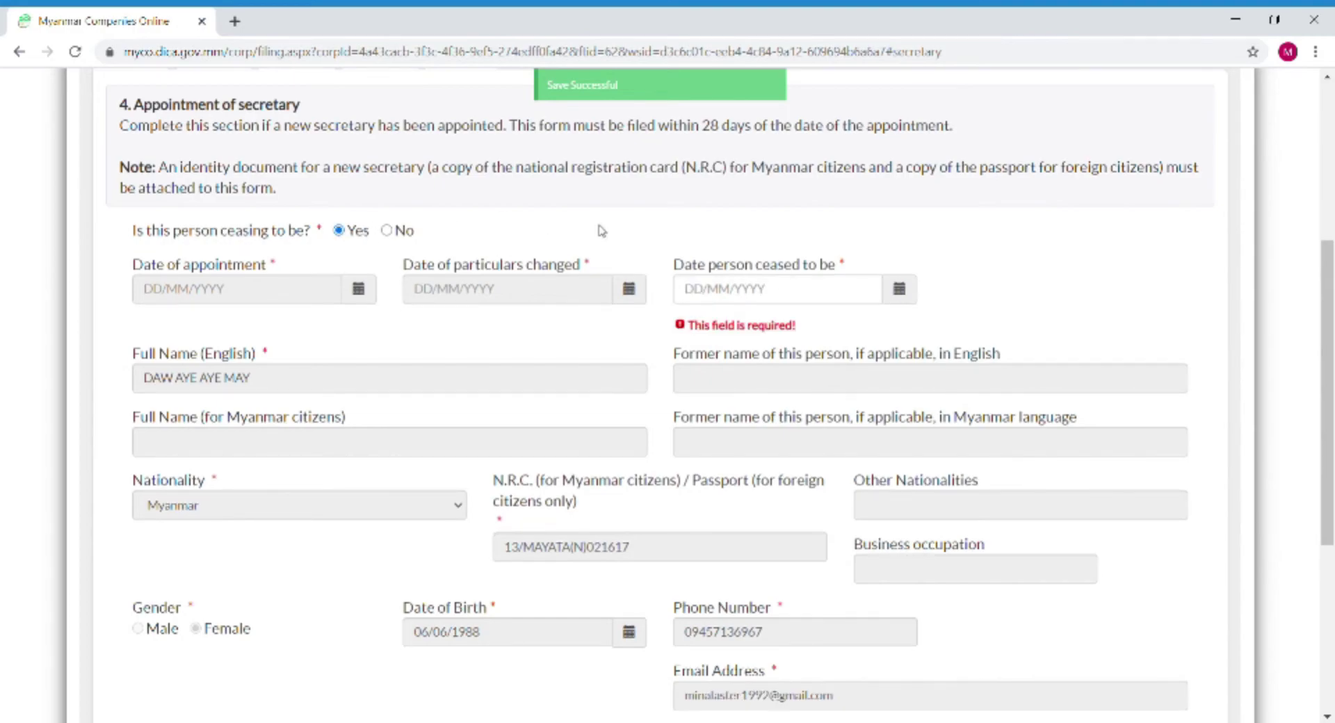
pyautogui.click(899, 289)
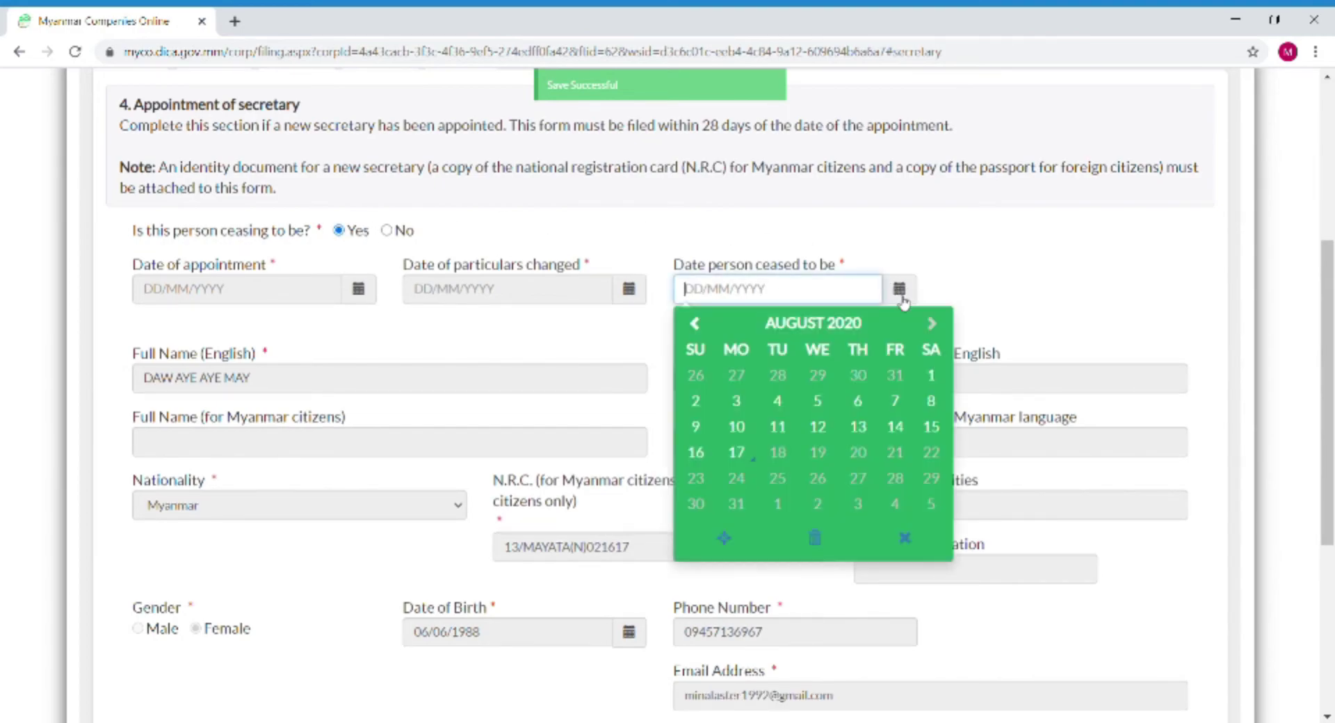
pyautogui.click(741, 465)
pyautogui.scroll(-5, 513, 544)
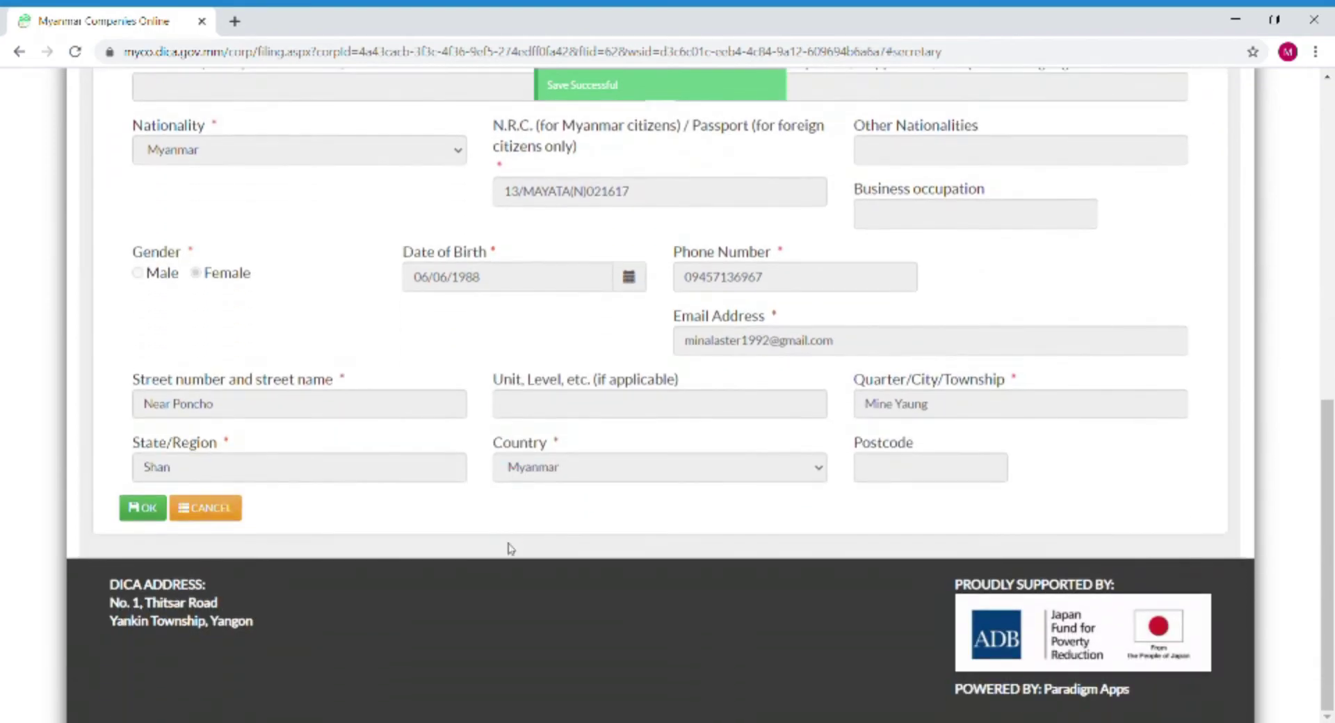
pyautogui.click(145, 509)
pyautogui.scroll(2, 574, 452)
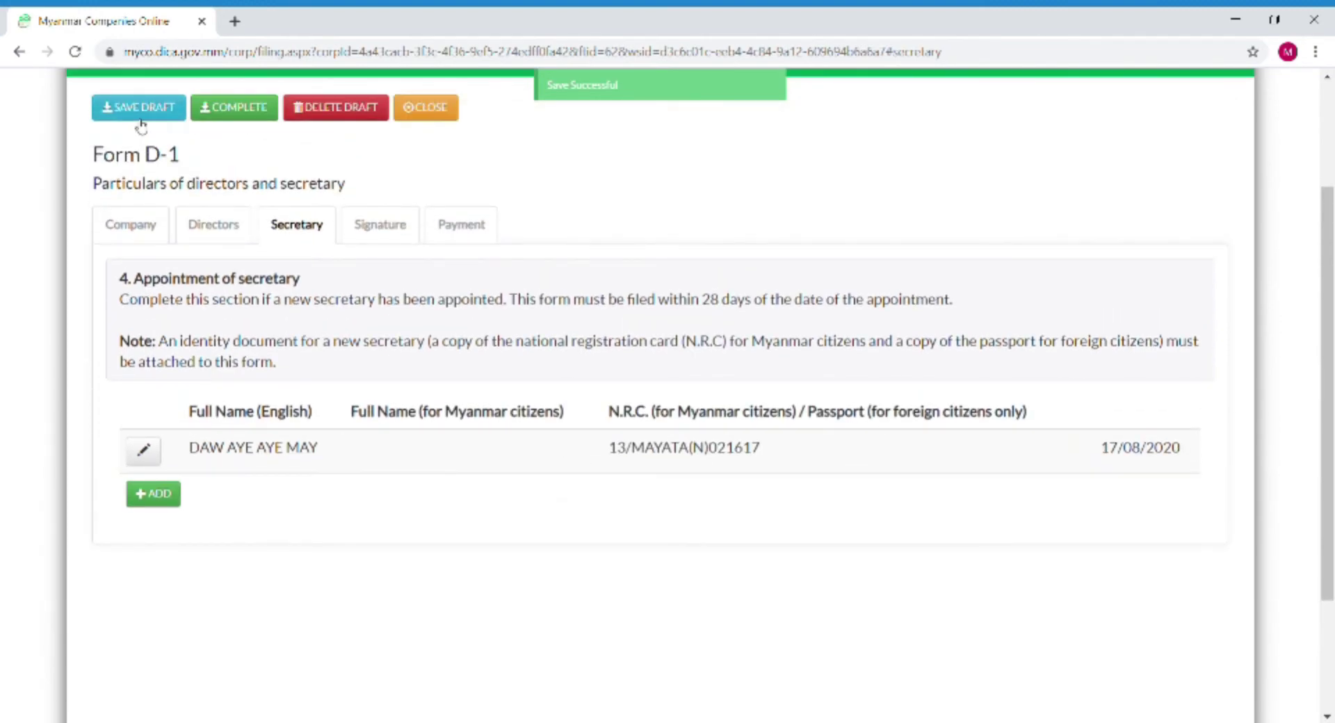
pyautogui.click(141, 111)
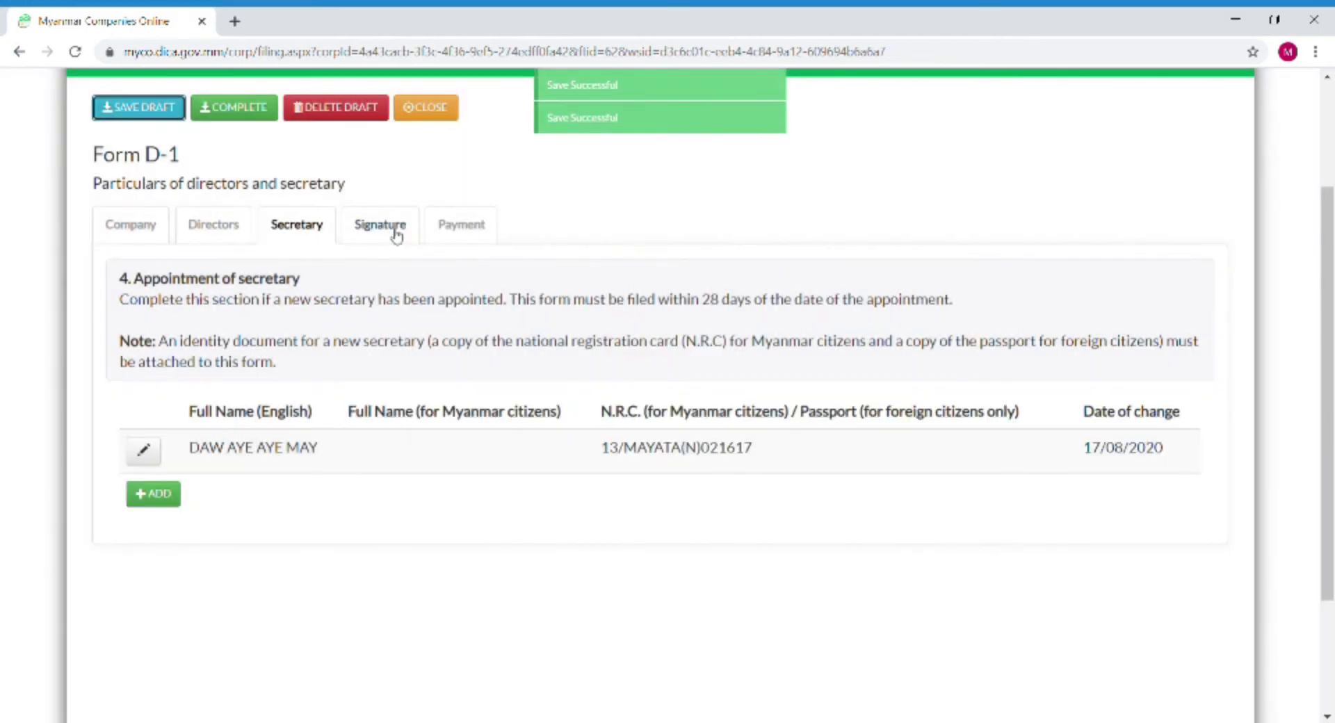
# - Set the authorised signatory's capacity to Director in the signature section and save the draft
pyautogui.click(393, 232)
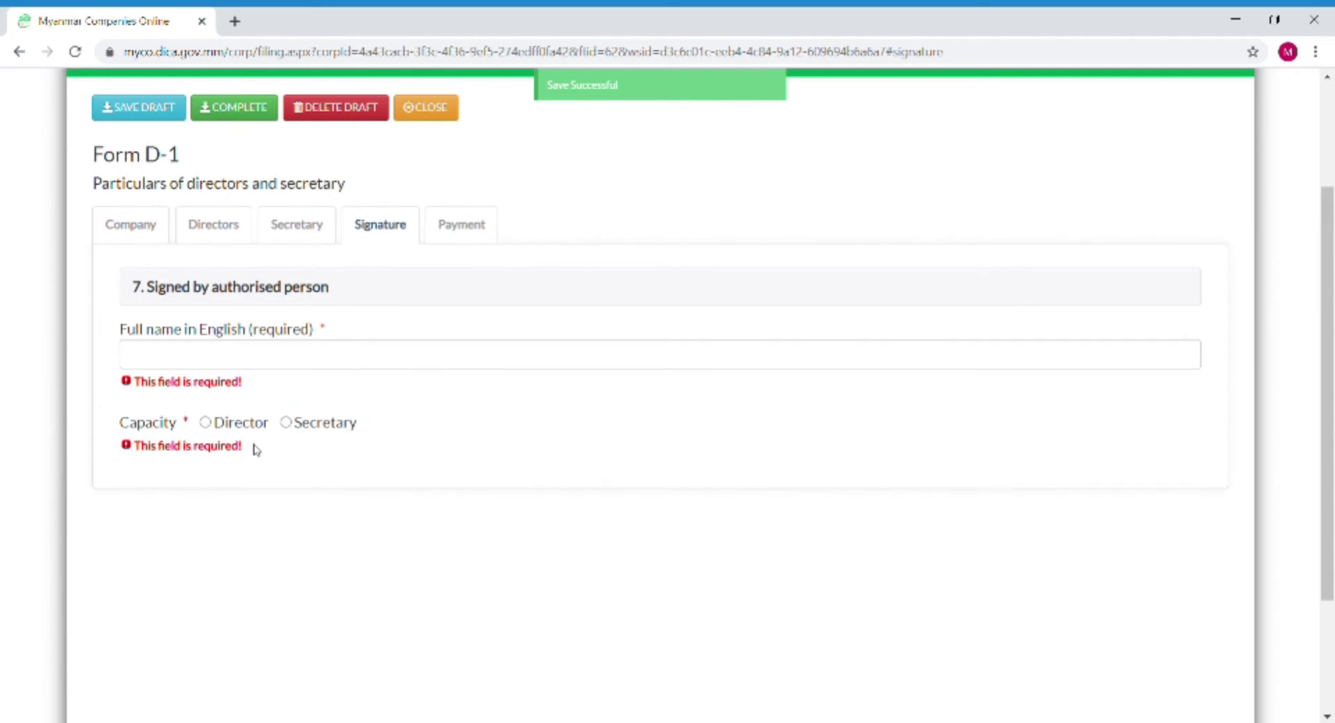
pyautogui.click(169, 357)
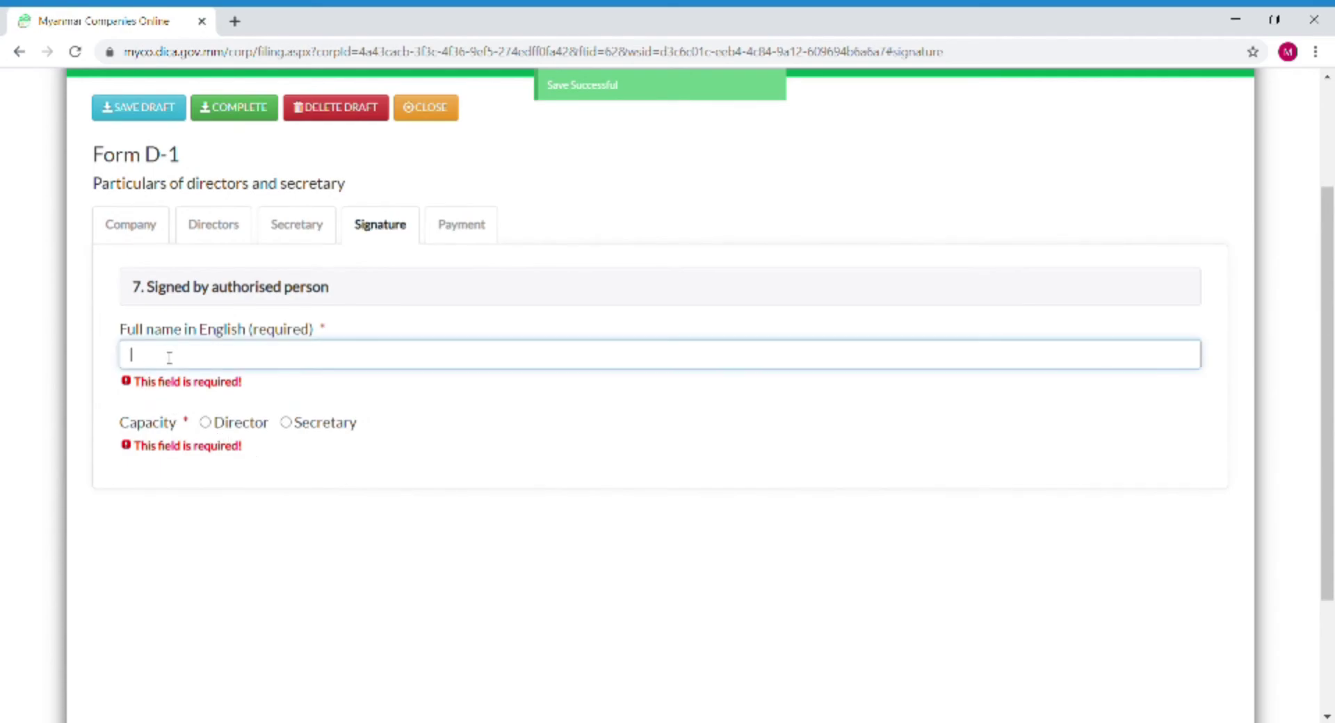
pyautogui.click(237, 424)
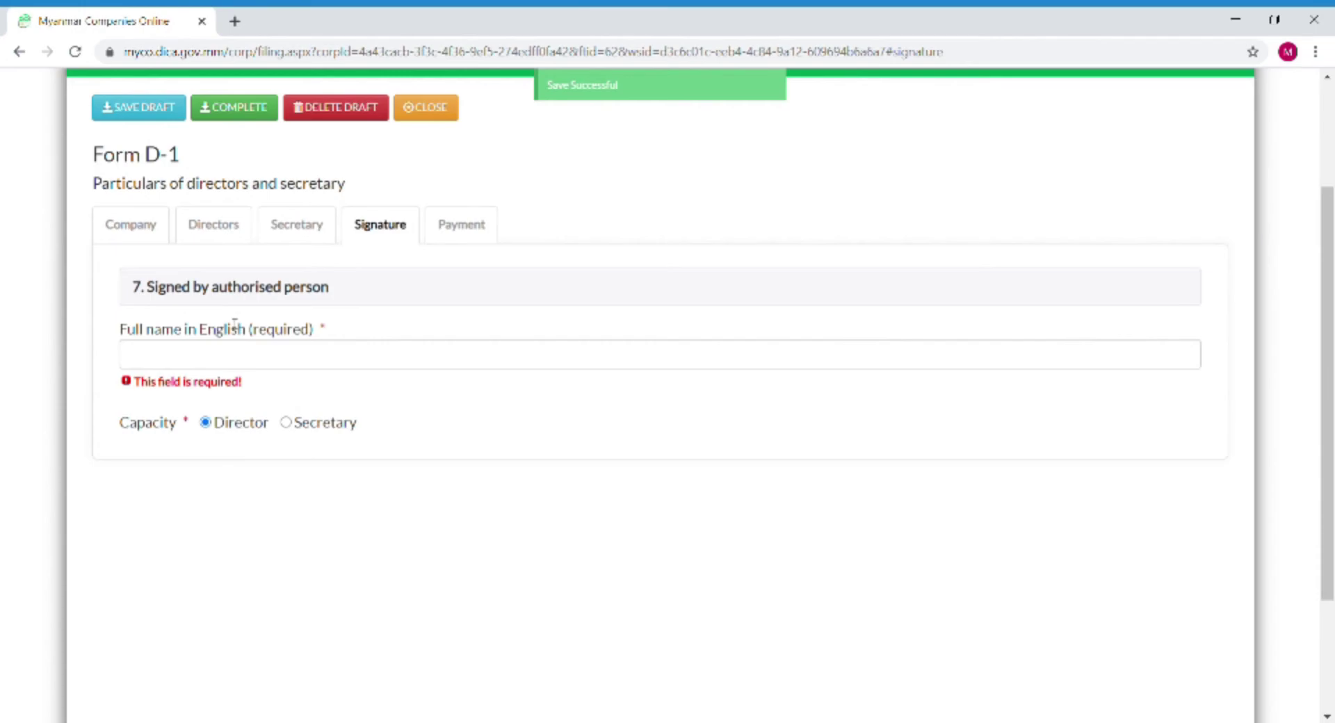
pyautogui.click(119, 109)
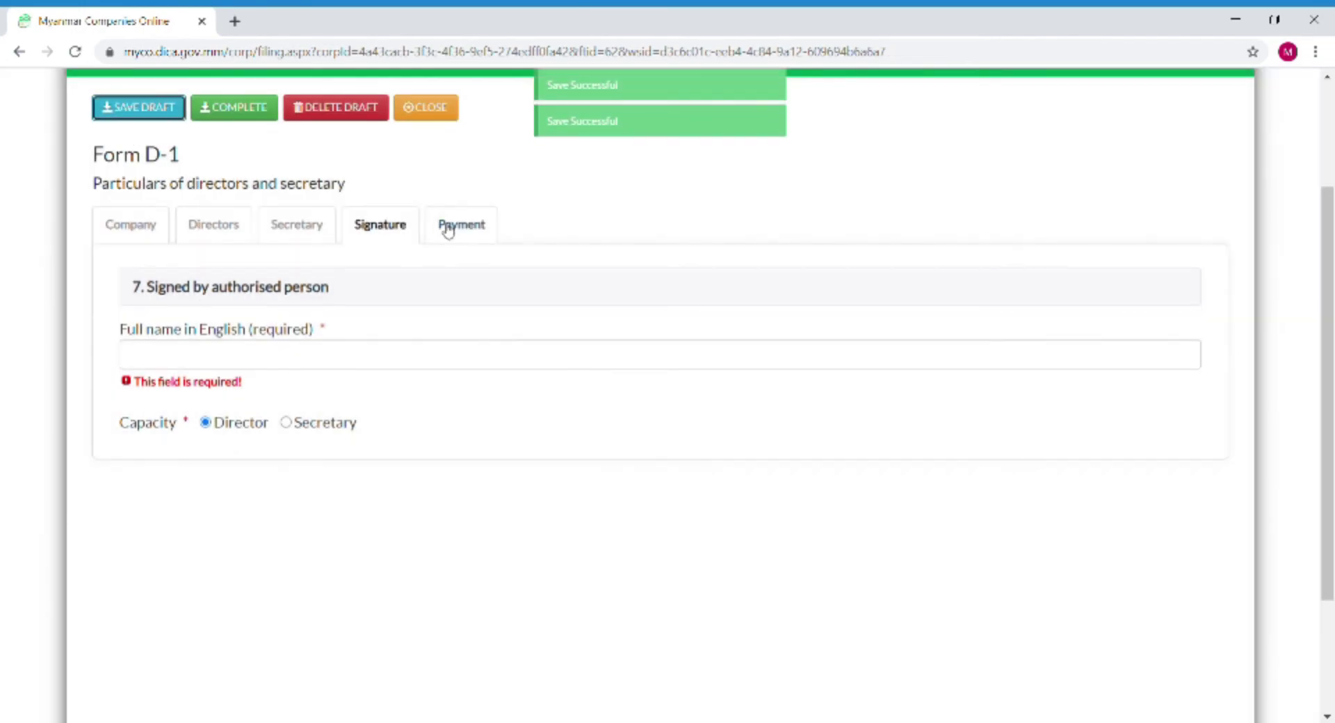
# - Enter a payment amount of 10000 for the Form D-1 filing in the payment section
pyautogui.click(448, 226)
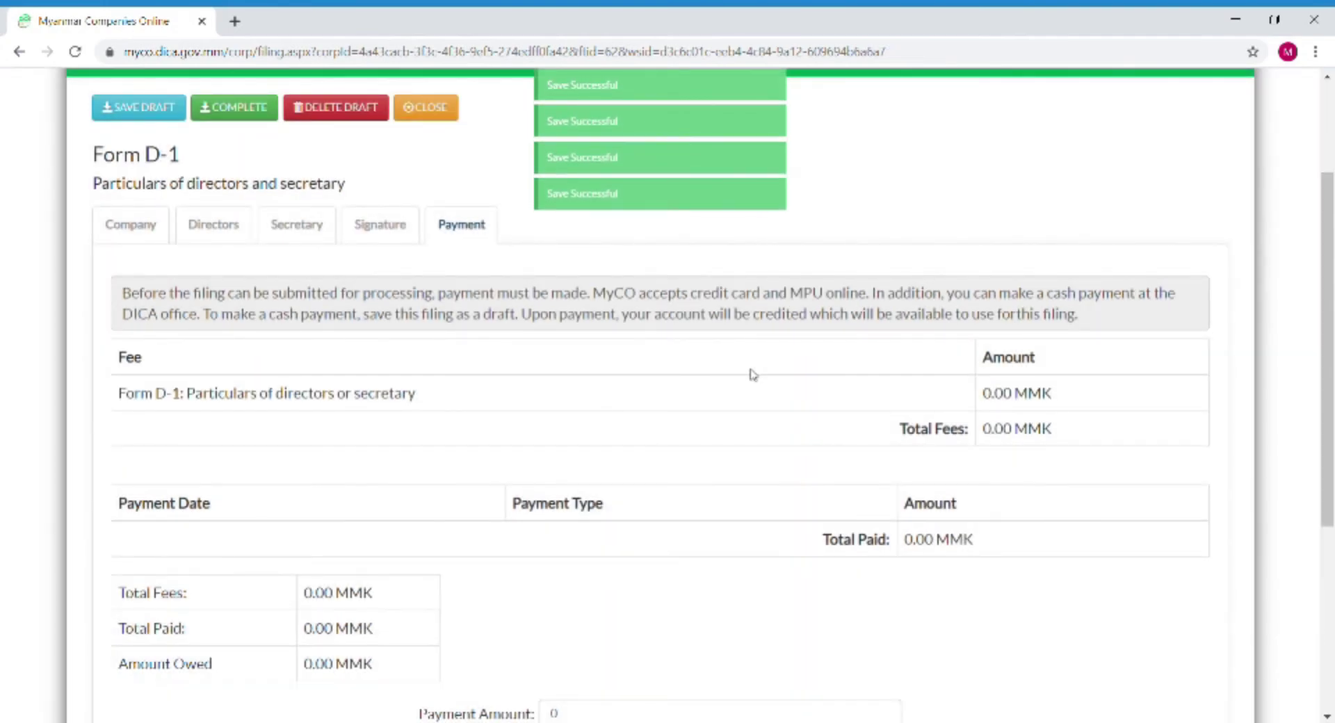
pyautogui.scroll(-4, 753, 374)
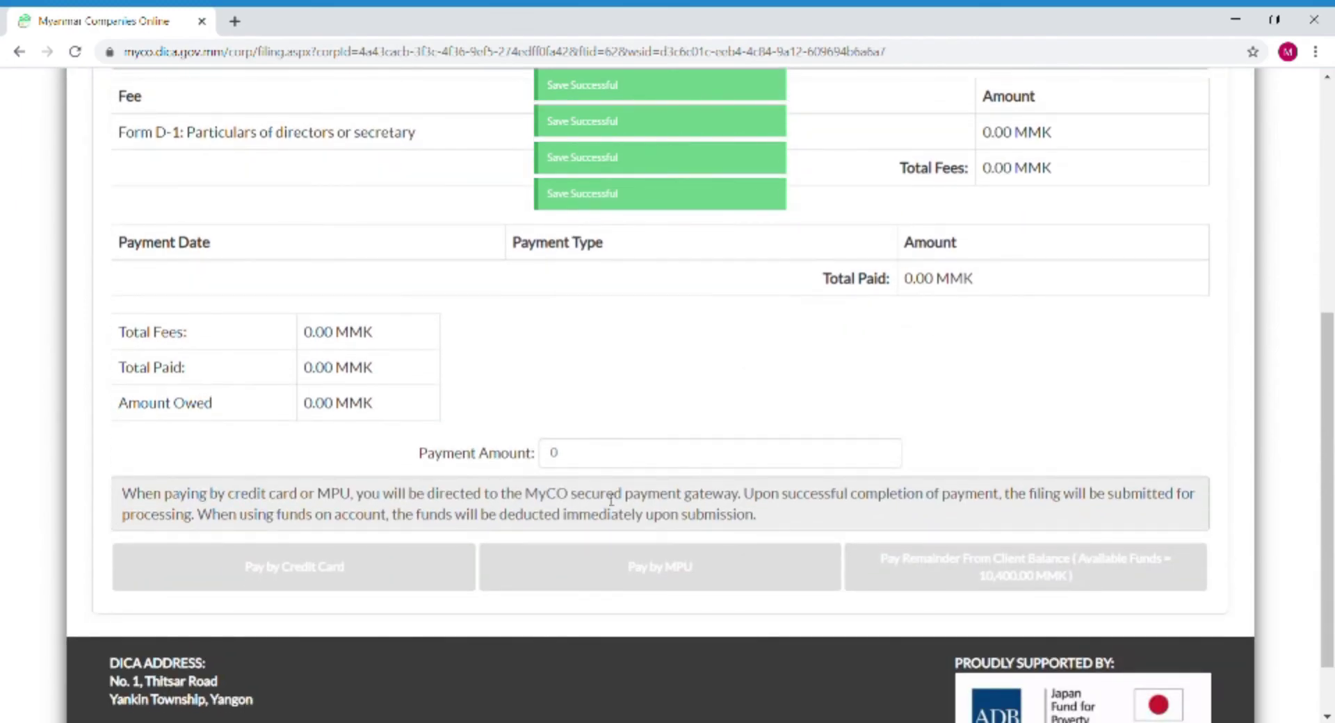
pyautogui.click(580, 457)
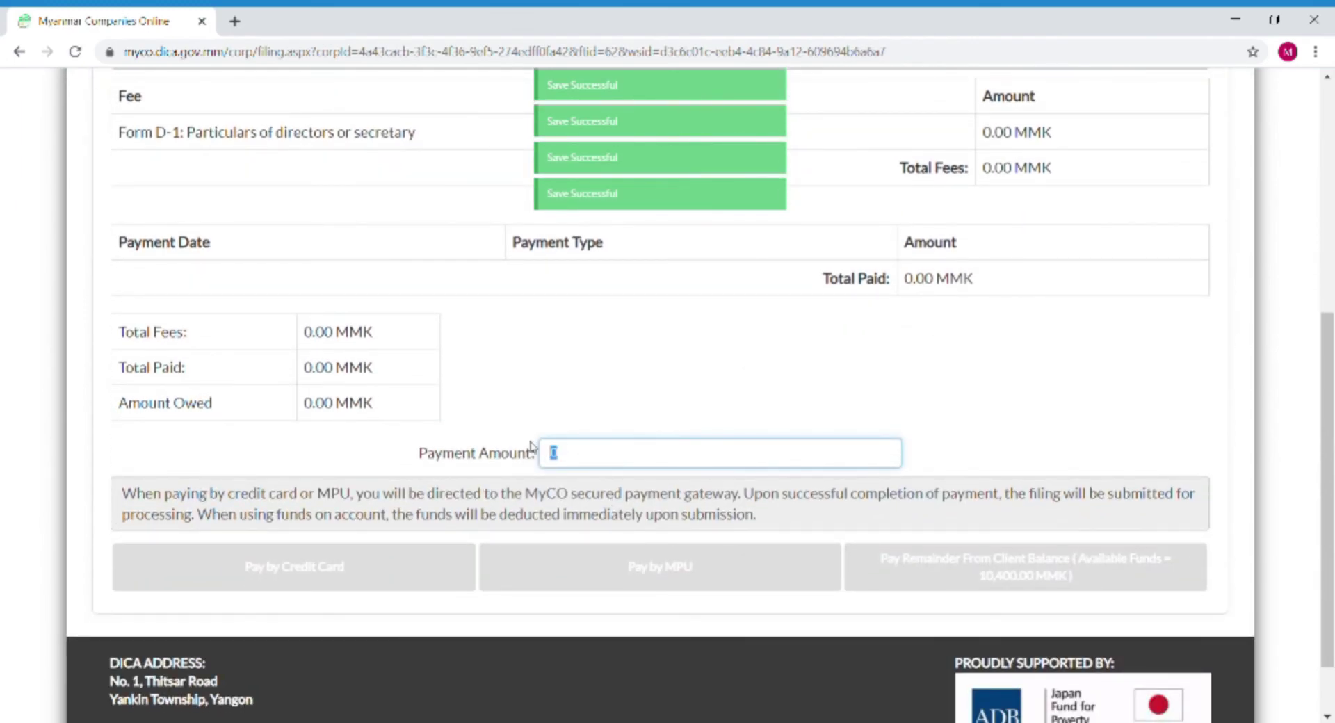
pyautogui.write('10000')
pyautogui.scroll(-1, 310, 575)
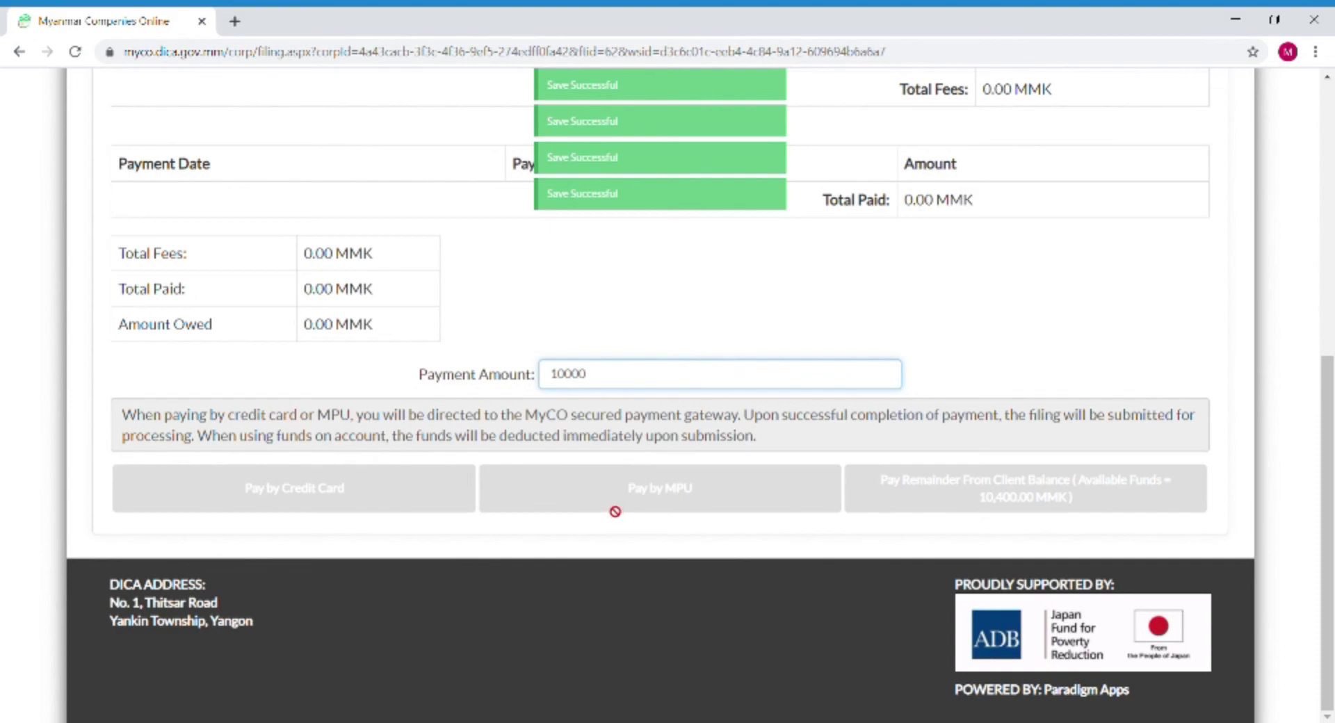
pyautogui.scroll(3, 615, 512)
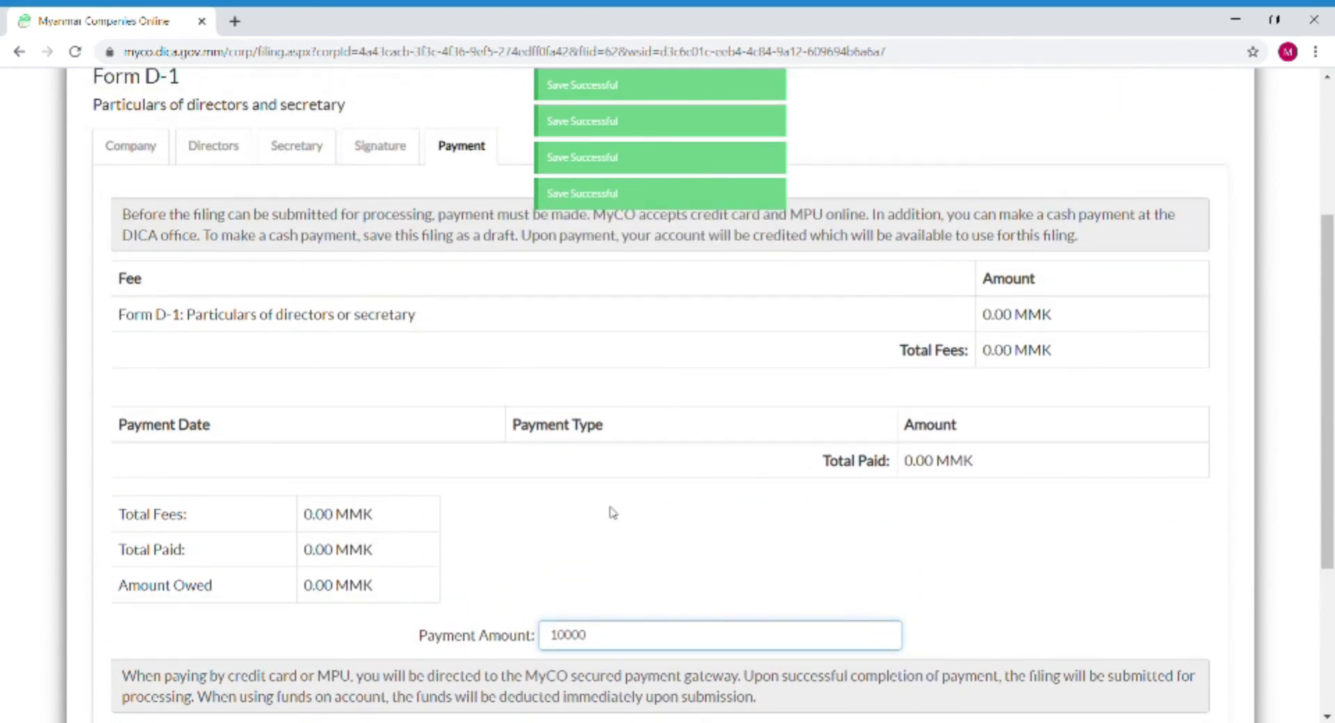
pyautogui.scroll(1, 613, 512)
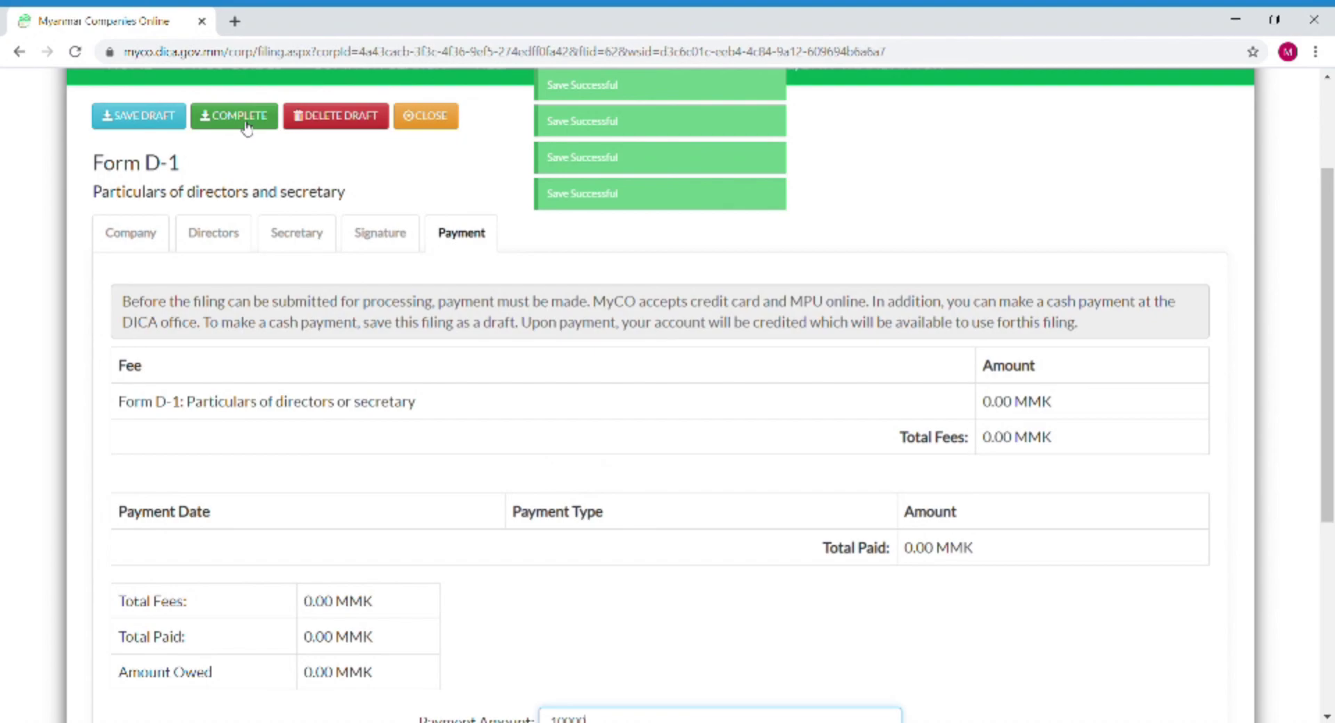